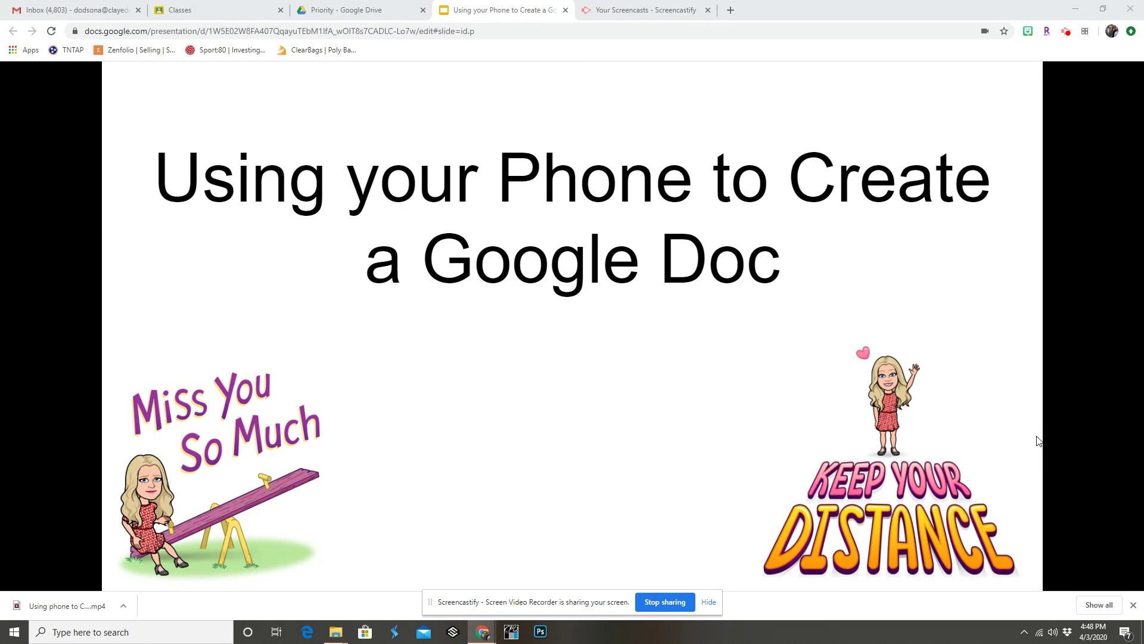
Step: Advance the presentation from the title slide to the slide of Drive phone screenshots
{"action": "left_click", "coordinate": [1037, 441]}
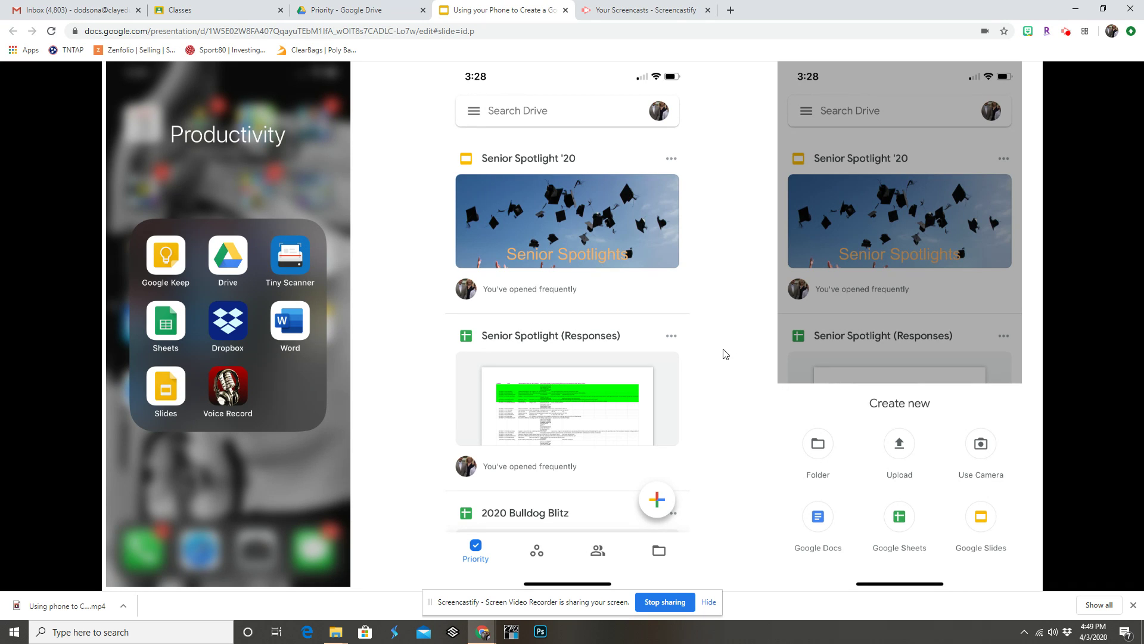
Step: Switch to the 'Priority - Google Drive' browser tab
{"action": "left_click", "coordinate": [352, 14]}
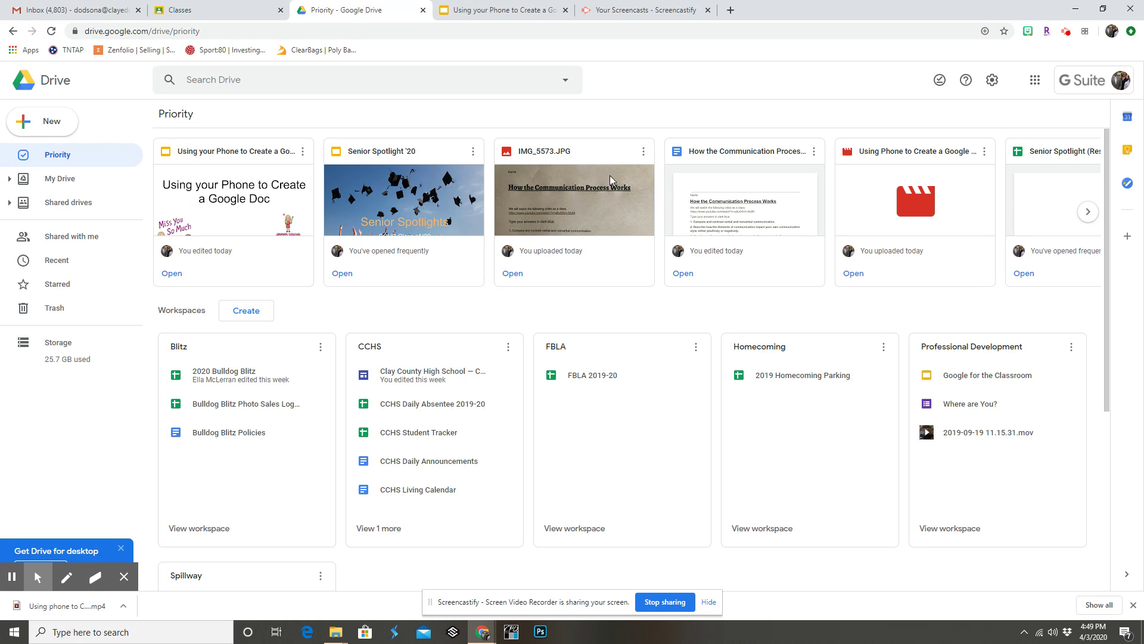
Step: Open the photo IMG_5573.JPG from Drive with Google Docs
{"action": "right_click", "coordinate": [584, 206]}
{"action": "mouse_move", "coordinate": [672, 254]}
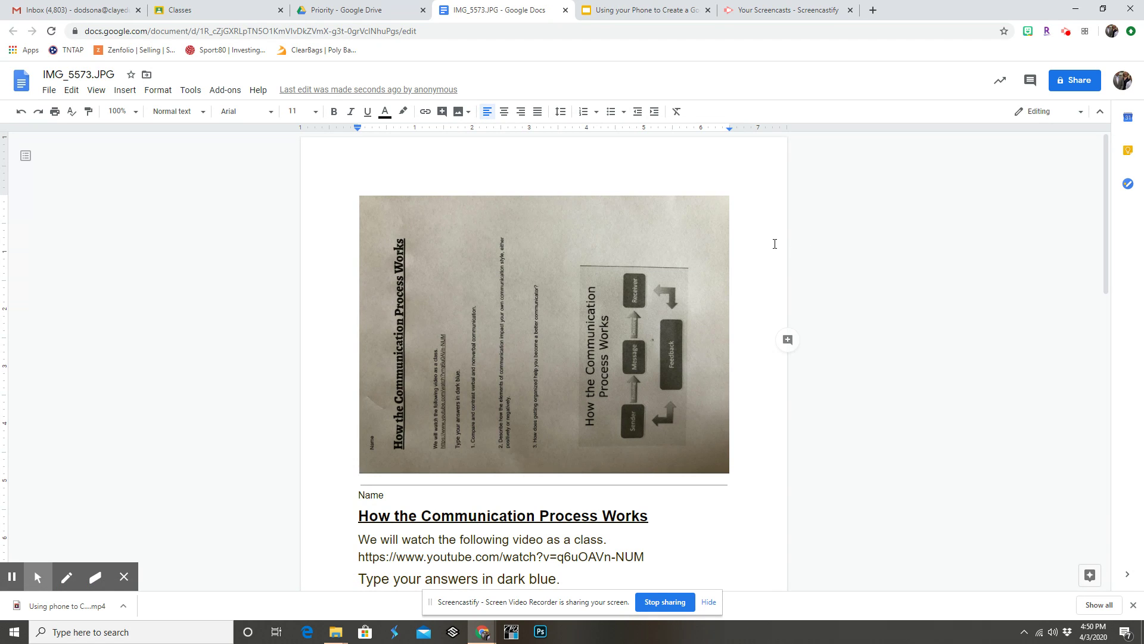
Step: Delete the stray lines from 'How the Communication Process Works' to 'Feedback', then select questions 1–3
{"action": "scroll", "coordinate": [775, 243], "scroll_direction": "down", "scroll_amount": 1}
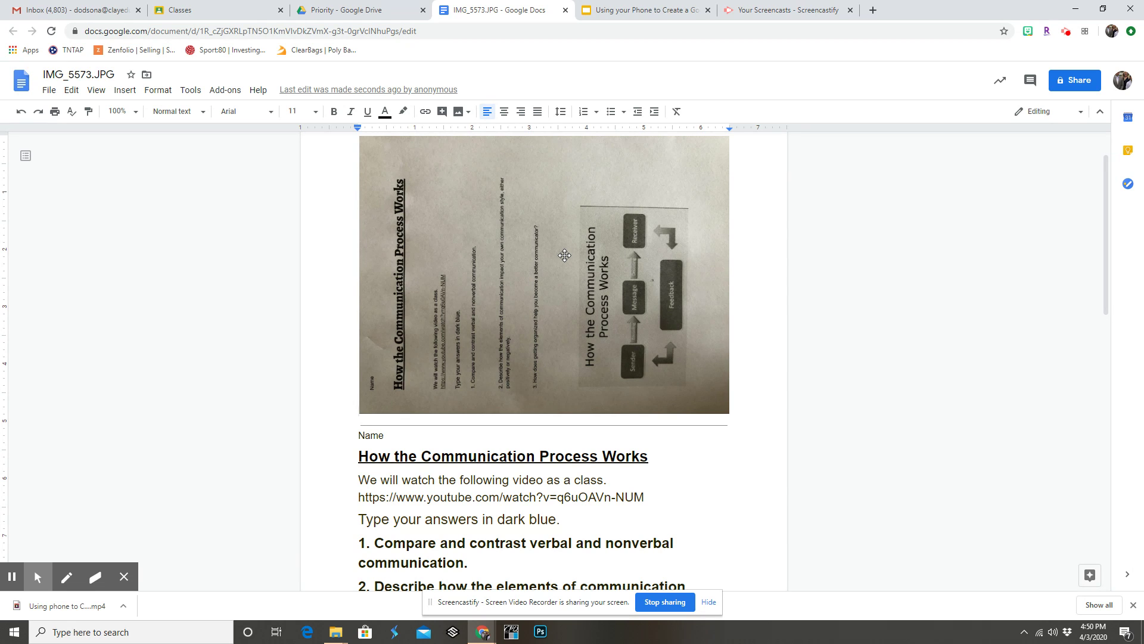
{"action": "scroll", "coordinate": [565, 255], "scroll_direction": "down", "scroll_amount": 3}
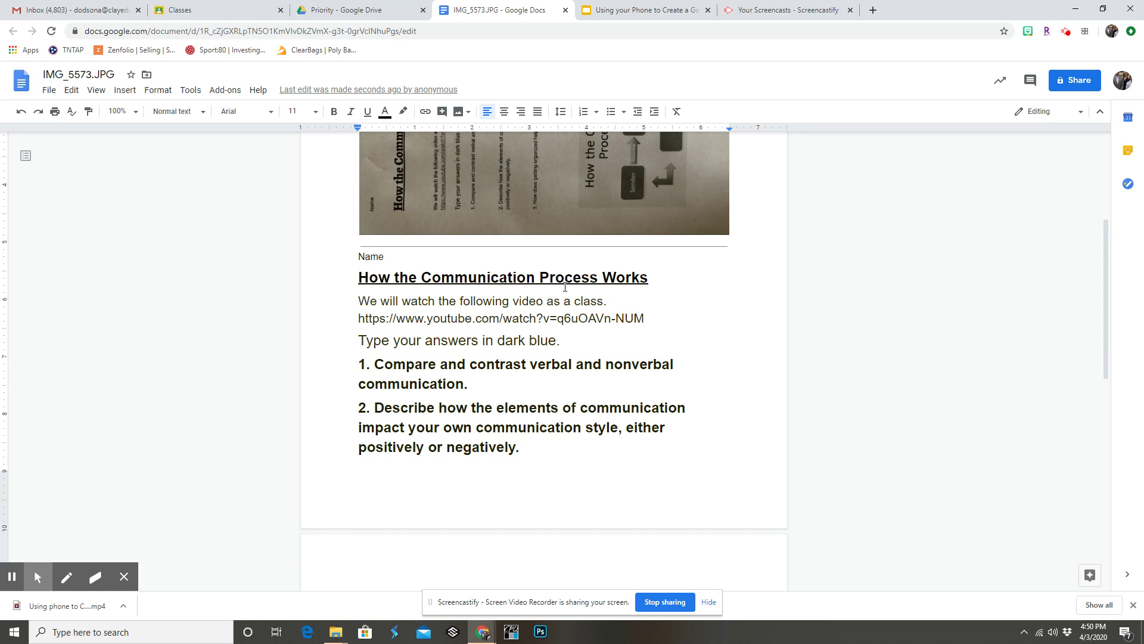
{"action": "scroll", "coordinate": [565, 287], "scroll_direction": "down", "scroll_amount": 6}
{"action": "scroll", "coordinate": [563, 287], "scroll_direction": "down", "scroll_amount": 1}
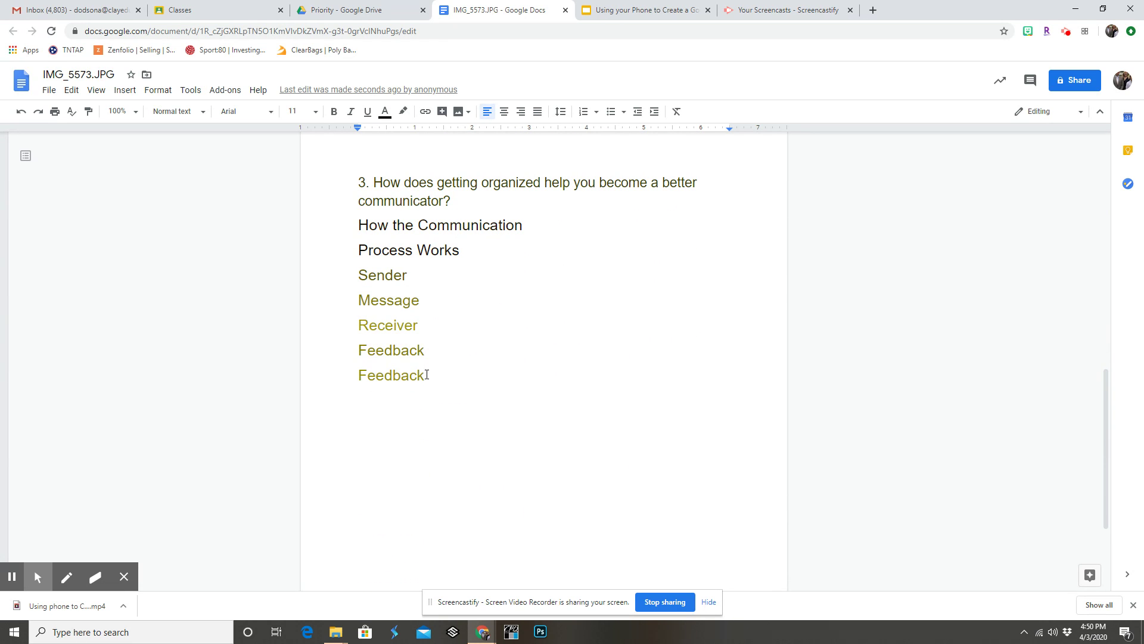
{"action": "left_click_drag", "start_coordinate": [428, 379], "coordinate": [351, 228]}
{"action": "left_click", "coordinate": [436, 371]}
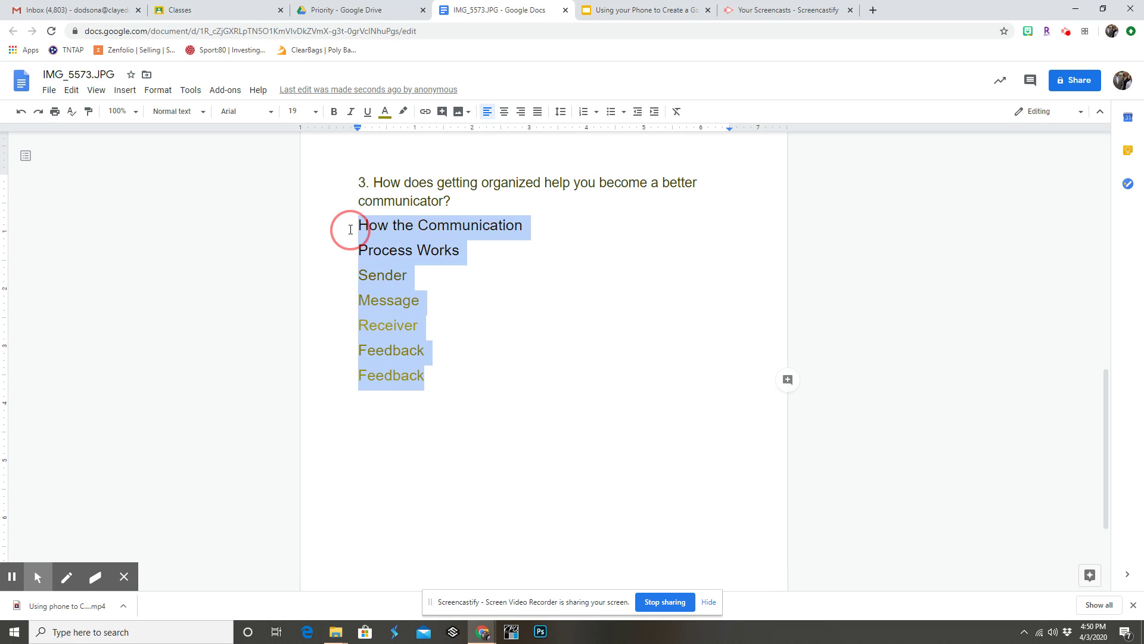
{"action": "key", "text": "BackSpace"}
{"action": "scroll", "coordinate": [589, 331], "scroll_direction": "up", "scroll_amount": 4}
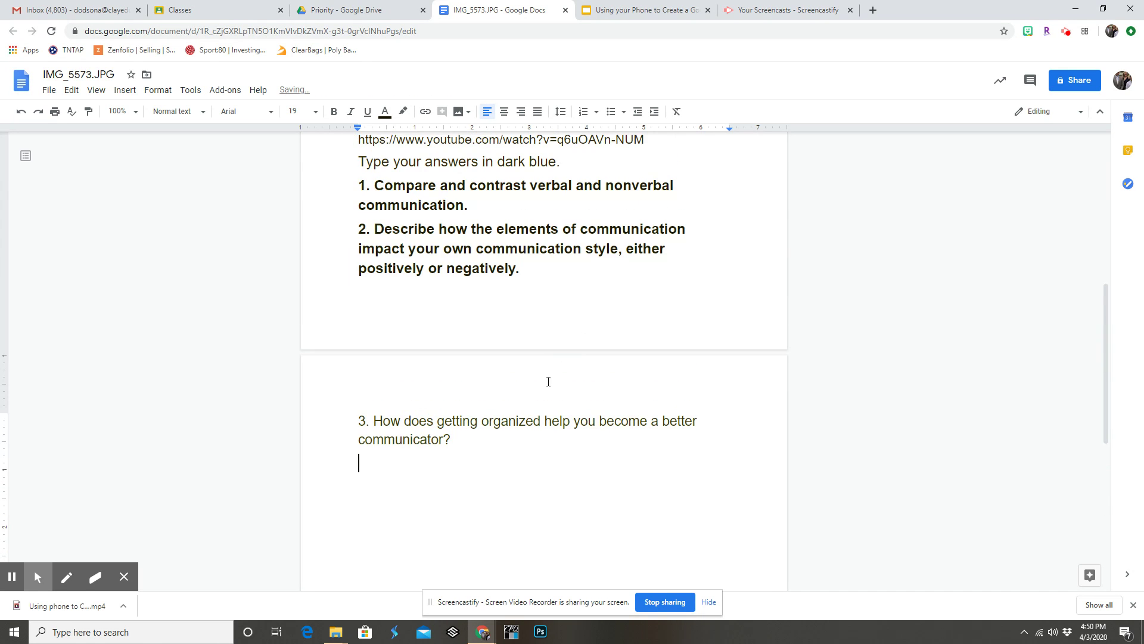
{"action": "left_click_drag", "start_coordinate": [480, 446], "coordinate": [357, 192]}
Step: Make the three selected questions 12 pt and not bold
{"action": "left_click", "coordinate": [315, 112]}
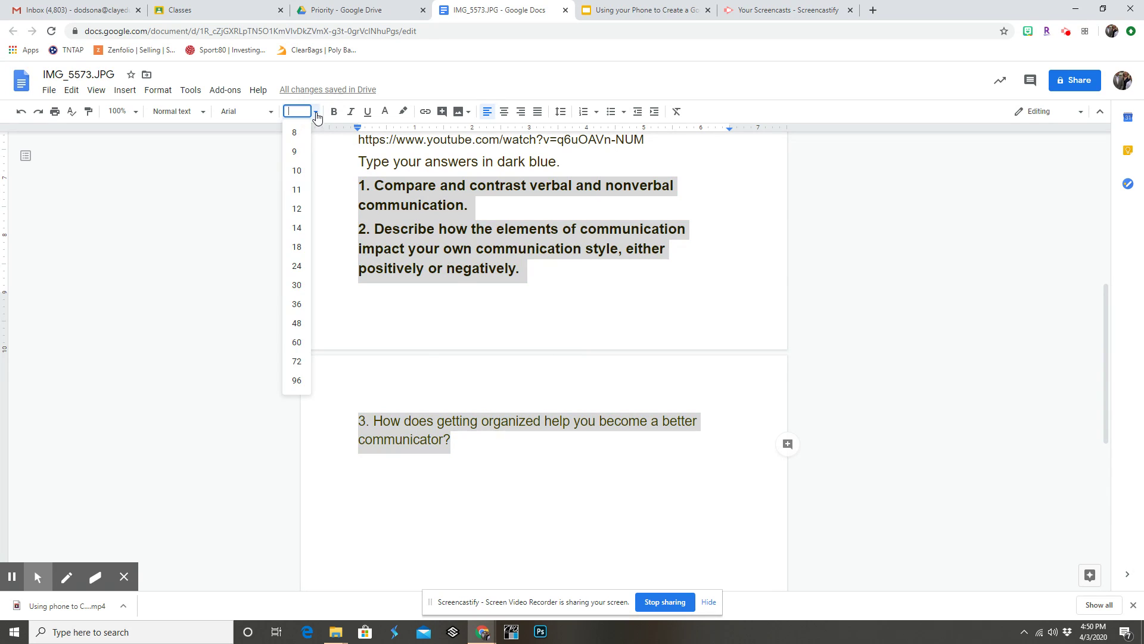
{"action": "left_click", "coordinate": [309, 214]}
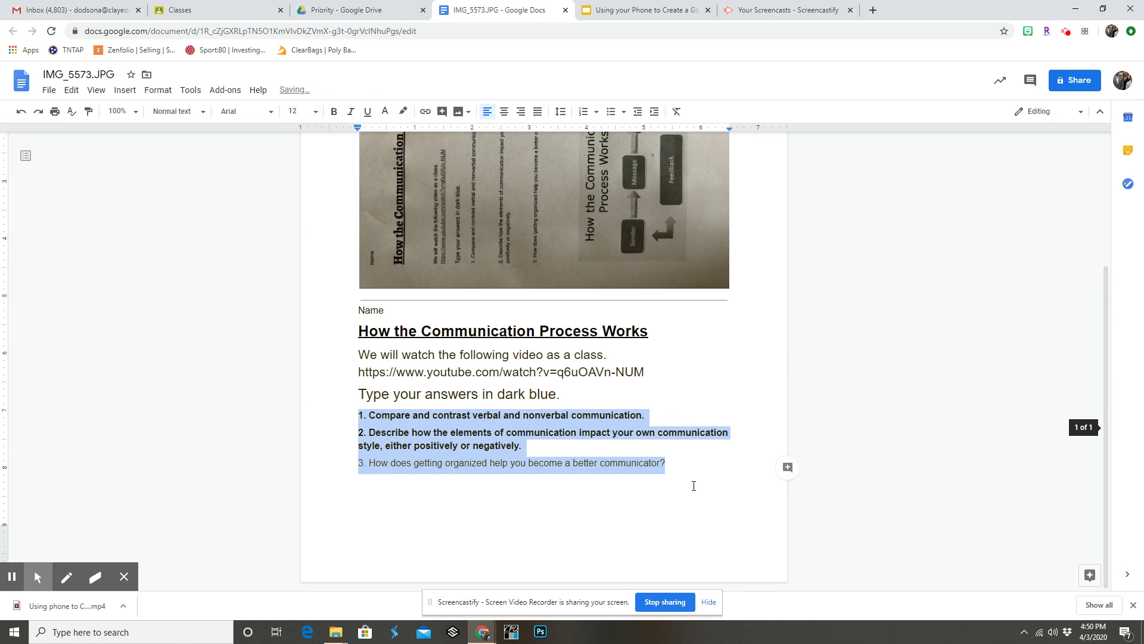
{"action": "left_click", "coordinate": [333, 112]}
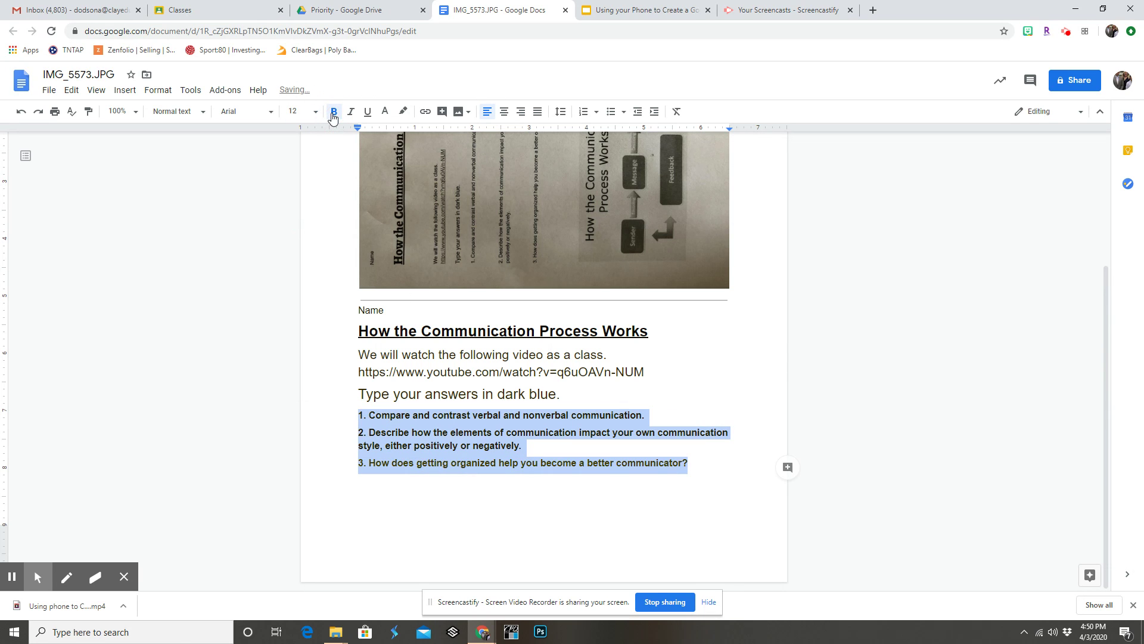
{"action": "left_click", "coordinate": [334, 112]}
{"action": "left_click", "coordinate": [691, 467]}
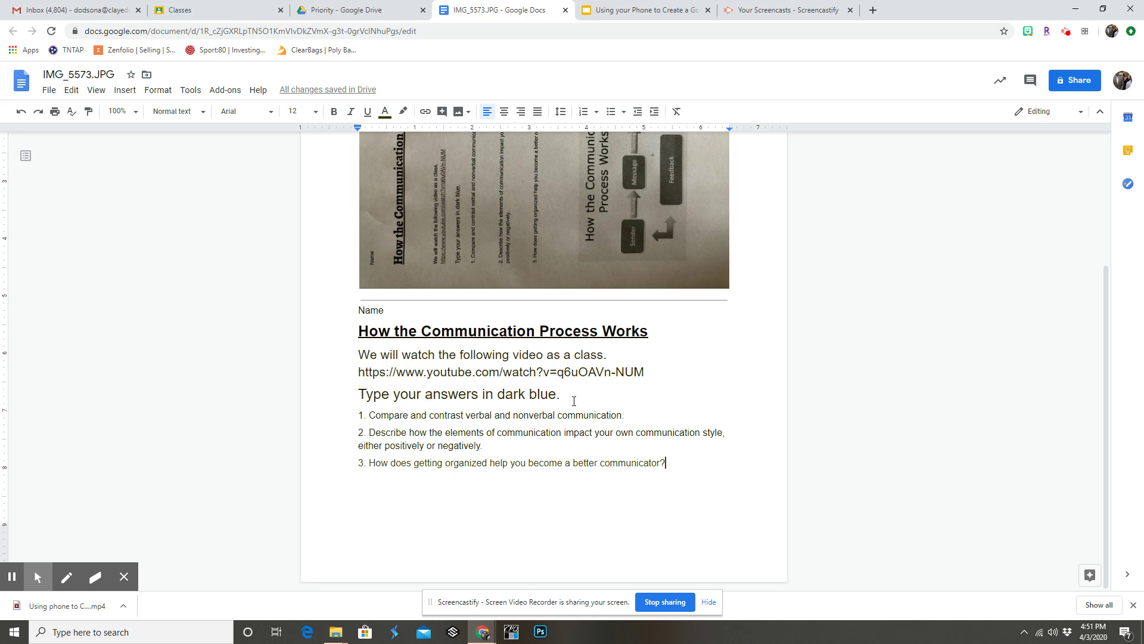
Step: Crop the photo's left, top, bottom and right edges in to the communication-process diagram
{"action": "scroll", "coordinate": [574, 401], "scroll_direction": "up", "scroll_amount": 1}
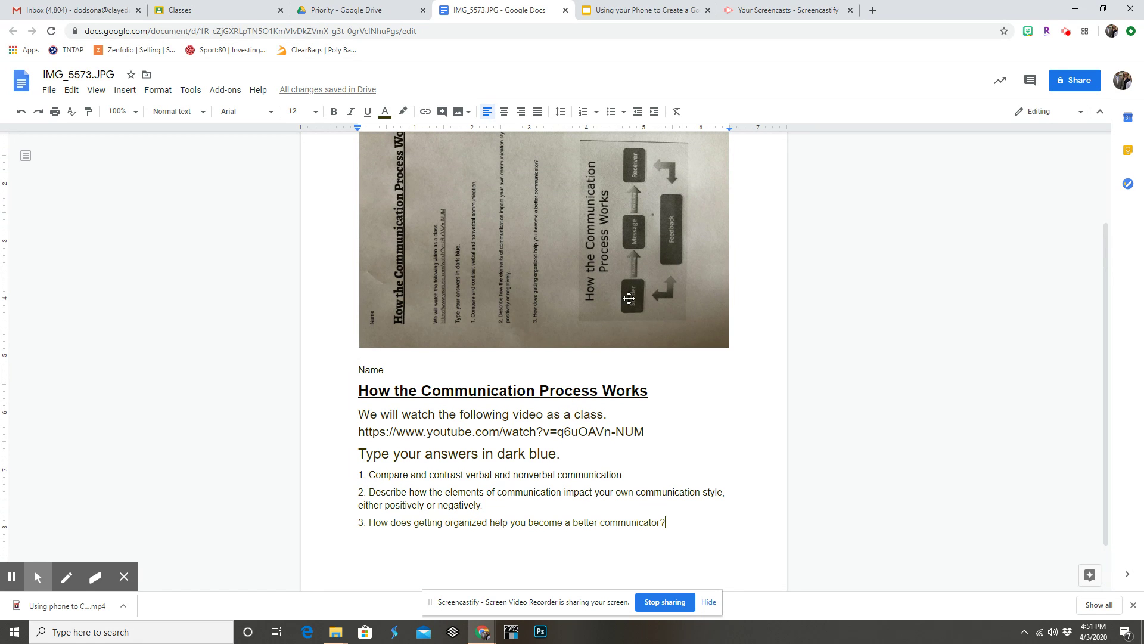
{"action": "scroll", "coordinate": [635, 224], "scroll_direction": "up", "scroll_amount": 2}
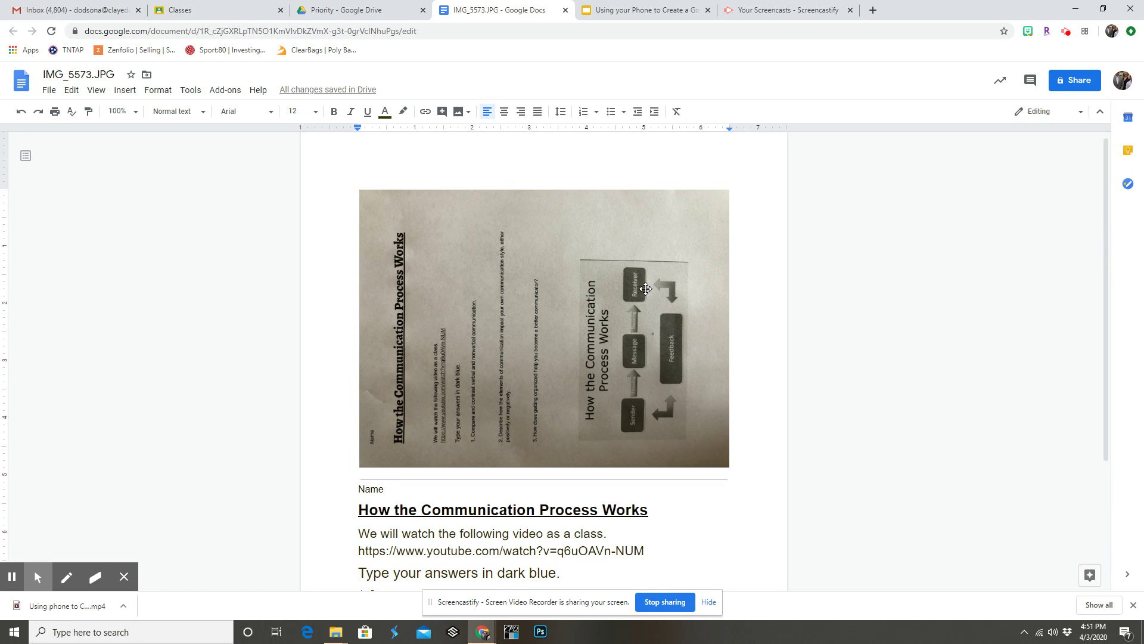
{"action": "left_click", "coordinate": [613, 283]}
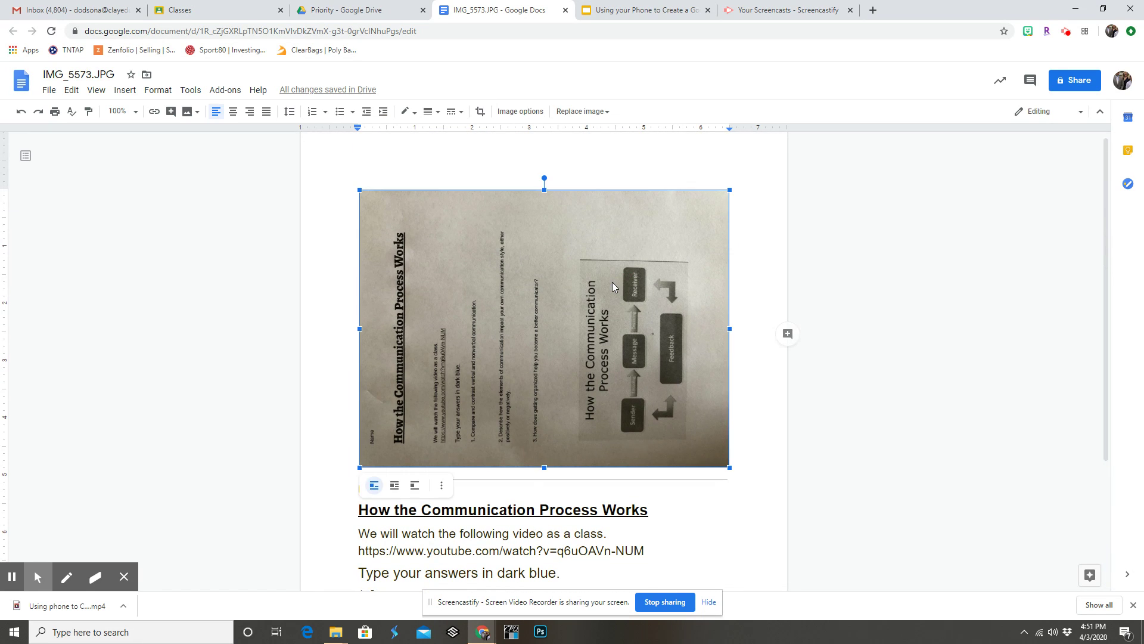
{"action": "left_click", "coordinate": [480, 112]}
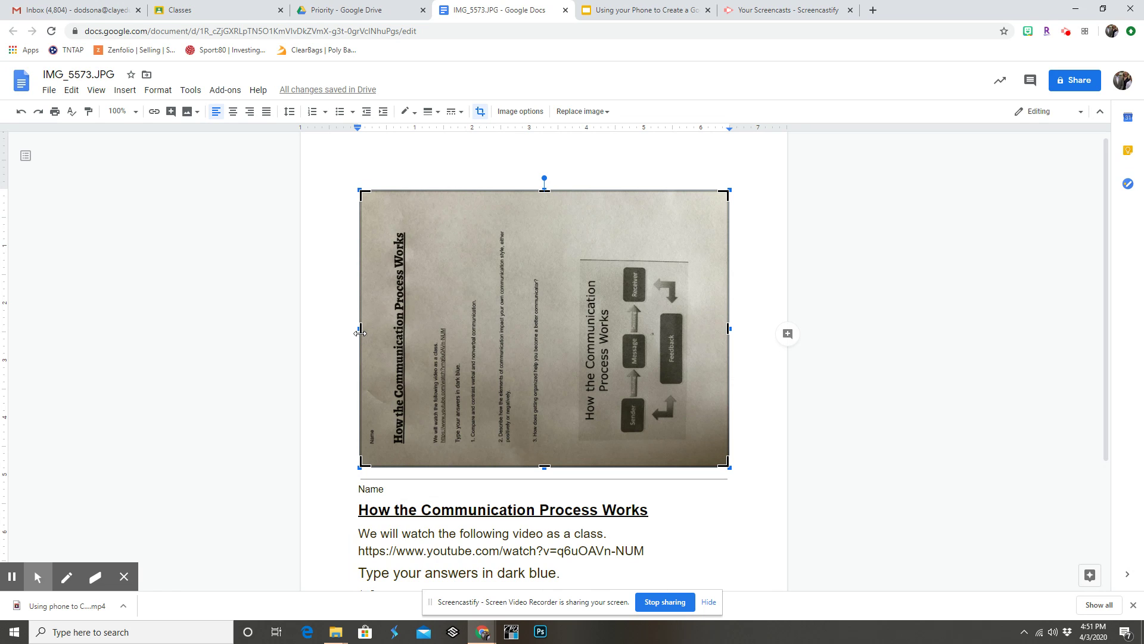
{"action": "left_click", "coordinate": [366, 333]}
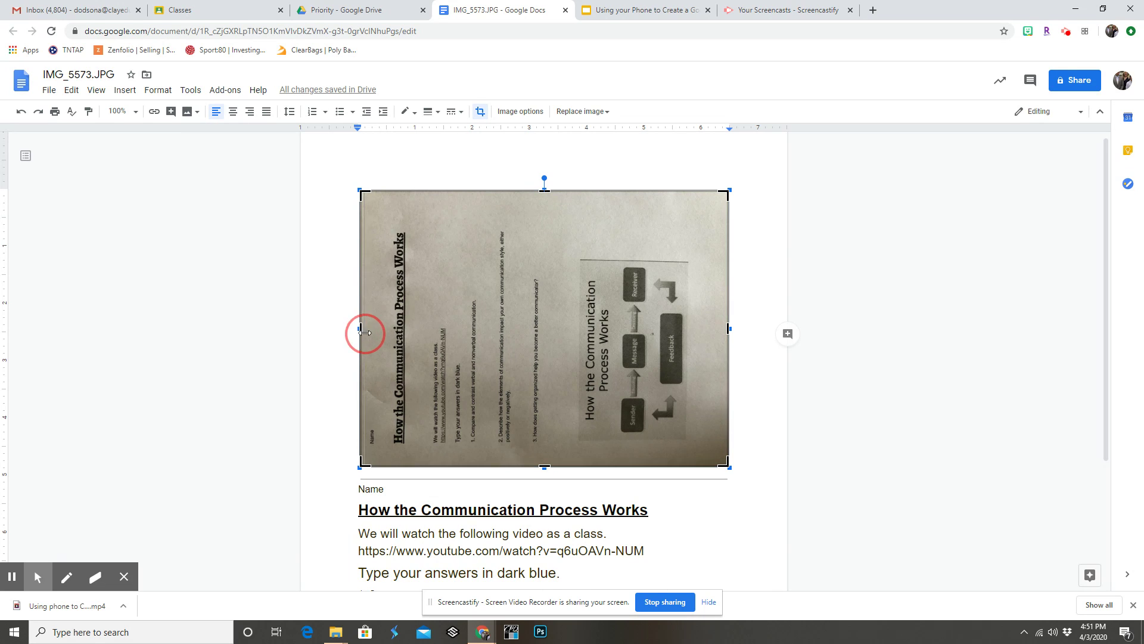
{"action": "left_click_drag", "start_coordinate": [365, 332], "coordinate": [577, 338]}
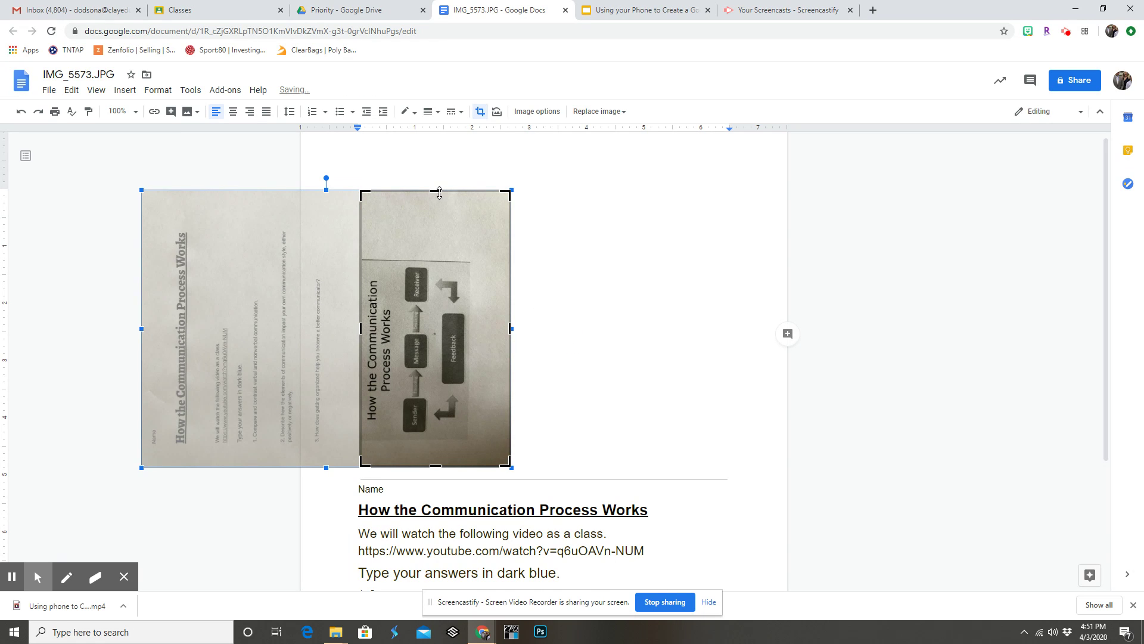
{"action": "left_click_drag", "start_coordinate": [439, 193], "coordinate": [440, 260]}
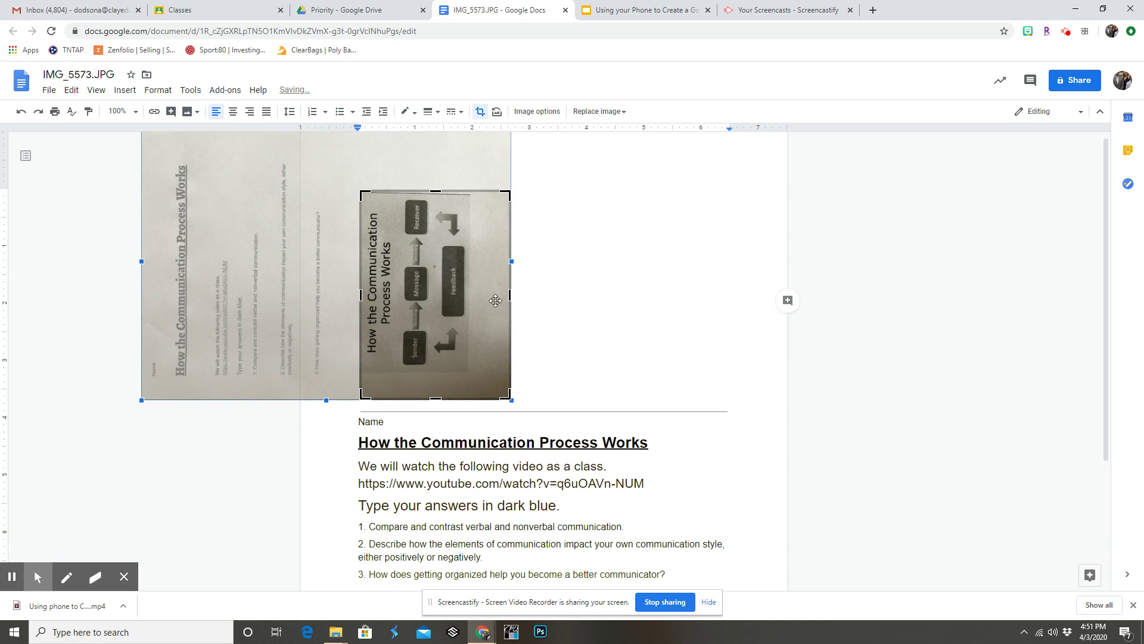
{"action": "mouse_move", "coordinate": [436, 399]}
{"action": "left_mouse_down"}
{"action": "mouse_move", "coordinate": [439, 375]}
{"action": "mouse_move", "coordinate": [437, 398]}
{"action": "mouse_move", "coordinate": [435, 385]}
{"action": "left_mouse_up"}
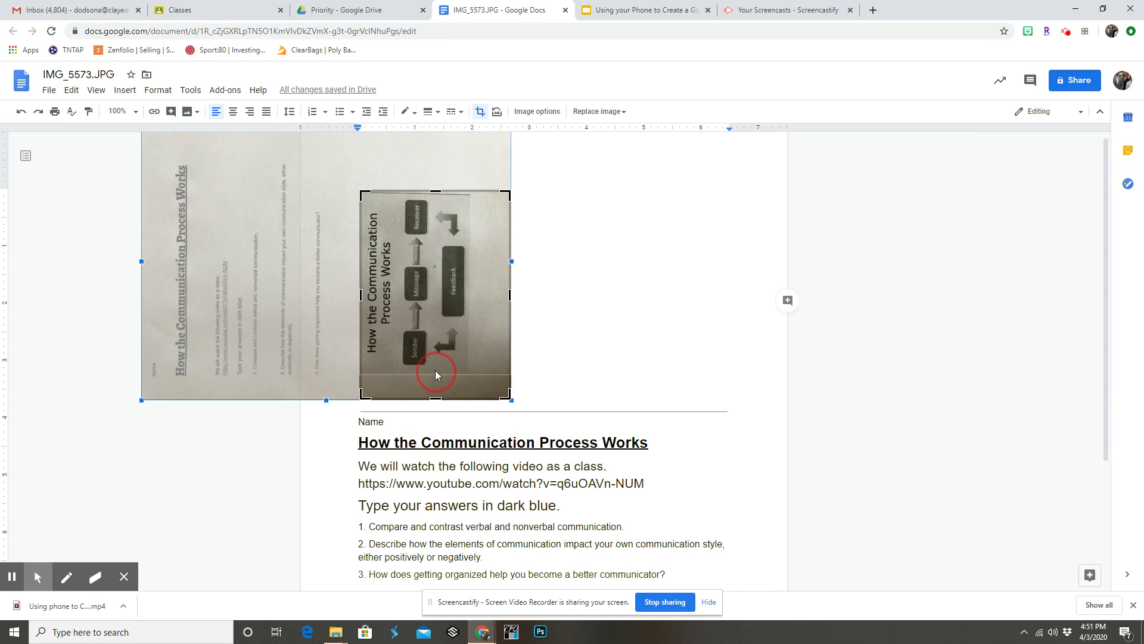
{"action": "left_click_drag", "start_coordinate": [435, 372], "coordinate": [435, 373]}
{"action": "left_click_drag", "start_coordinate": [509, 289], "coordinate": [471, 287]}
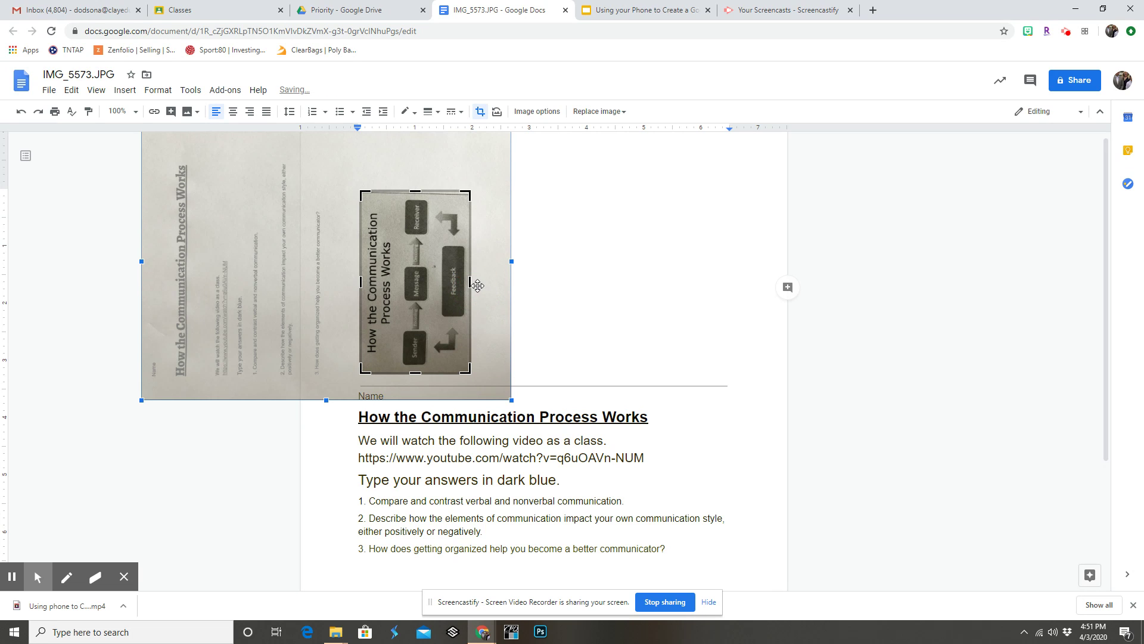
{"action": "left_click", "coordinate": [481, 113]}
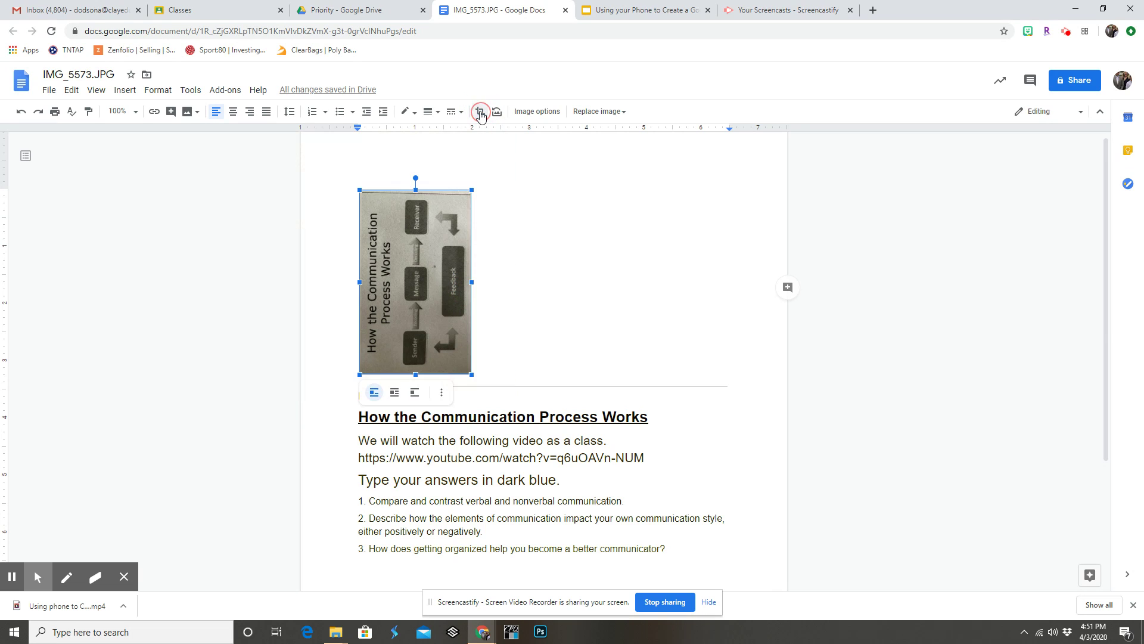
Step: Rotate the diagram upright, move it below question 3, and add a blank line after question 1
{"action": "left_click", "coordinate": [416, 177]}
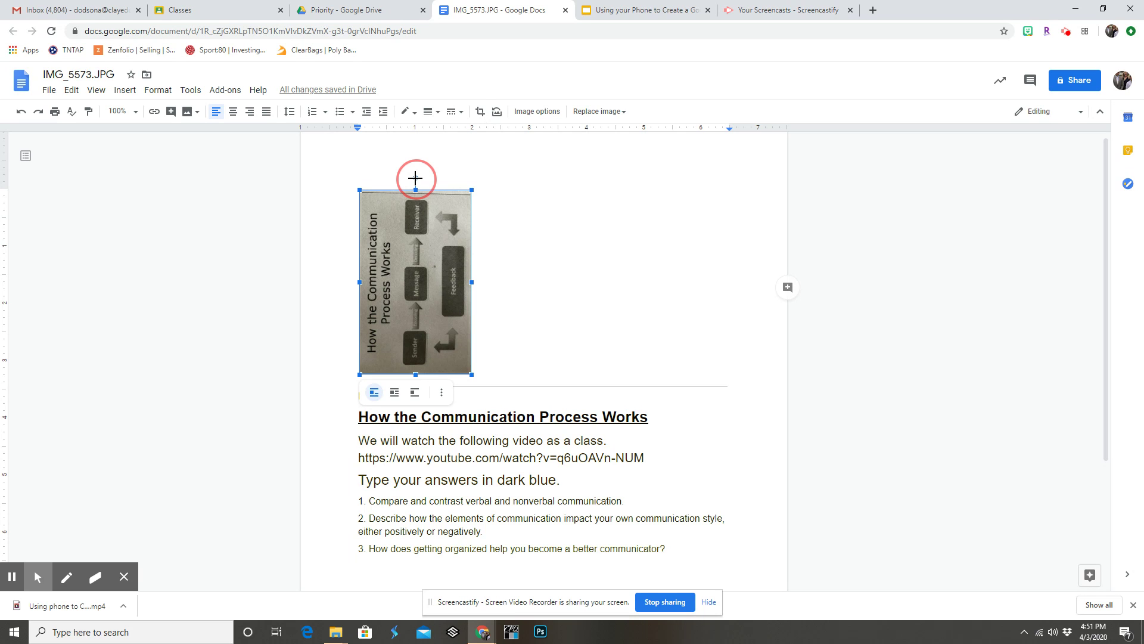
{"action": "left_click_drag", "start_coordinate": [415, 178], "coordinate": [533, 284]}
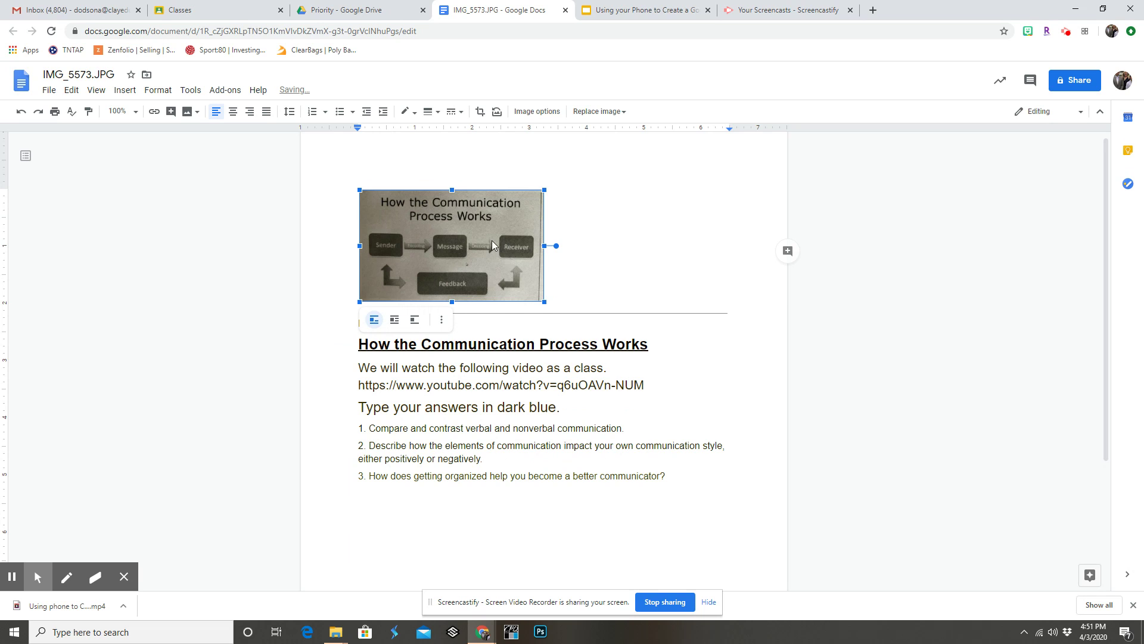
{"action": "left_click_drag", "start_coordinate": [492, 245], "coordinate": [533, 562]}
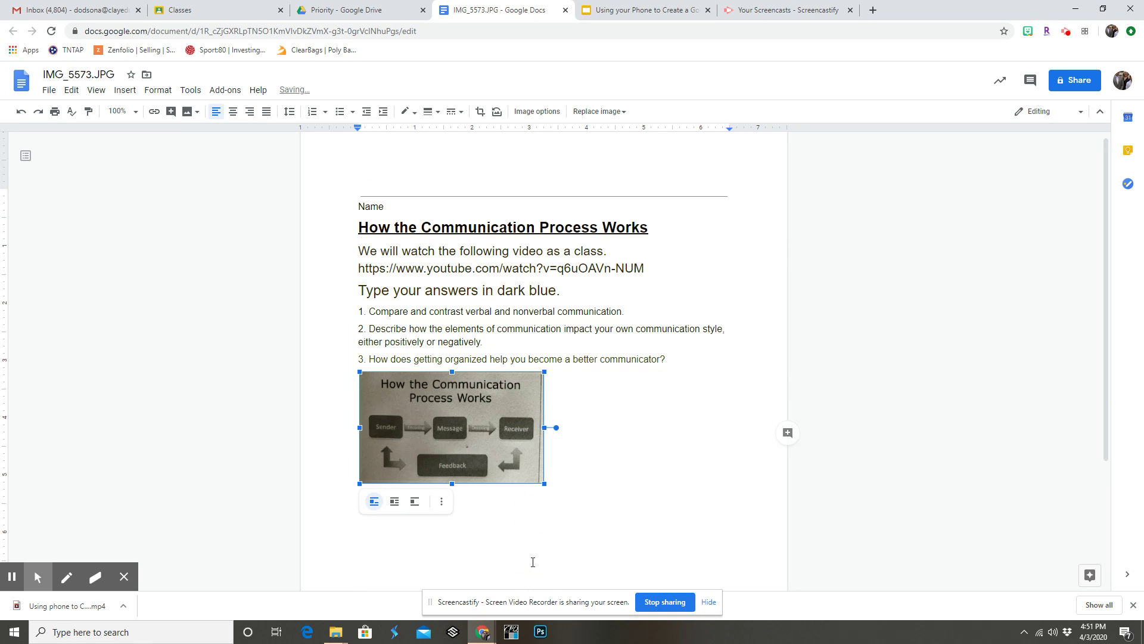
{"action": "left_click", "coordinate": [599, 397]}
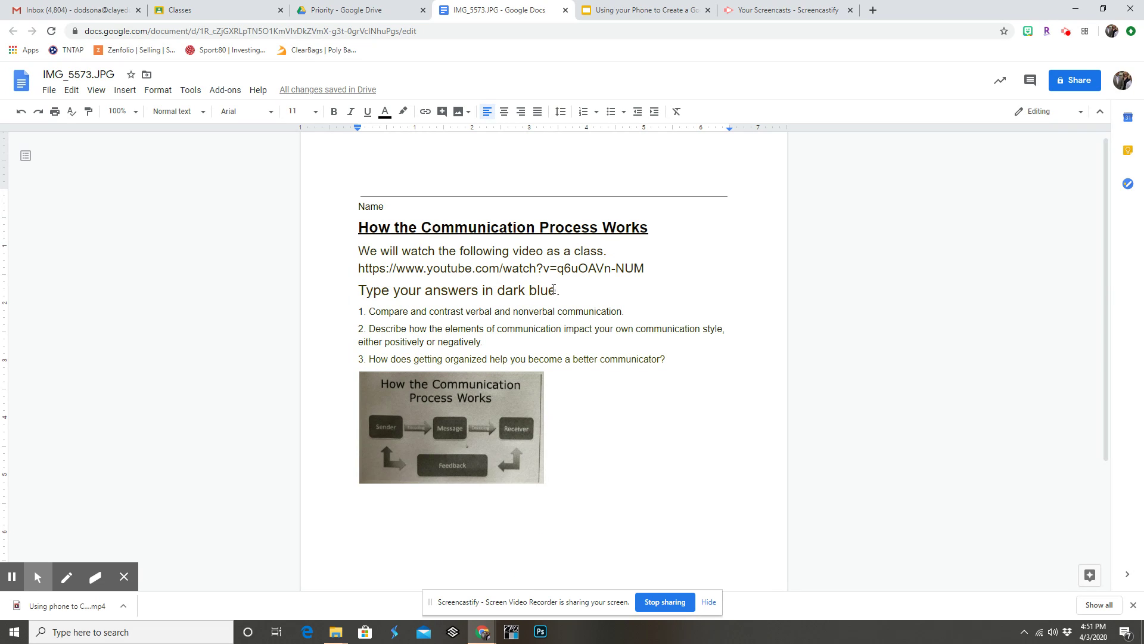
{"action": "left_click", "coordinate": [641, 312]}
{"action": "key", "text": "Return"}
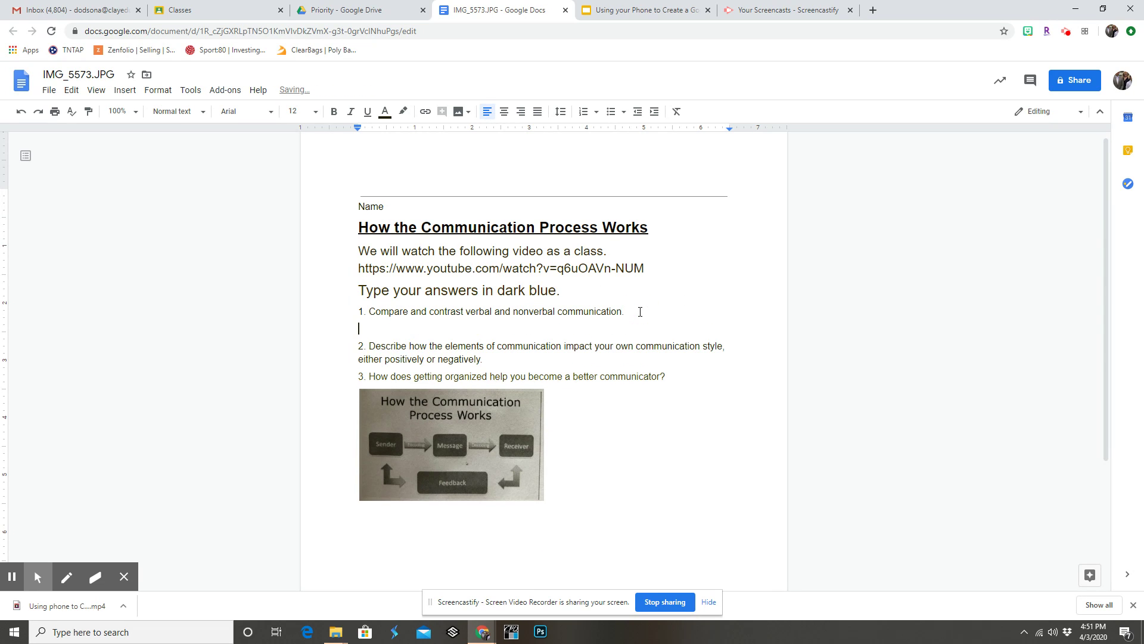
Step: Make the answer line's text dark blue and rename the document 'How the Communication Process Works'
{"action": "left_click", "coordinate": [385, 112]}
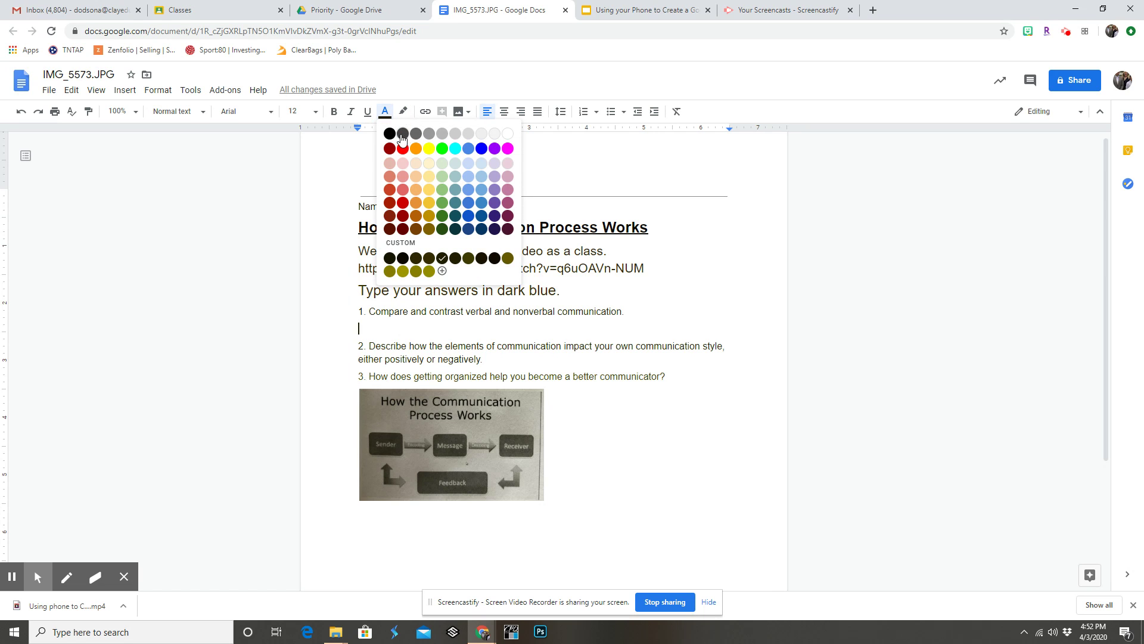
{"action": "left_click", "coordinate": [481, 148]}
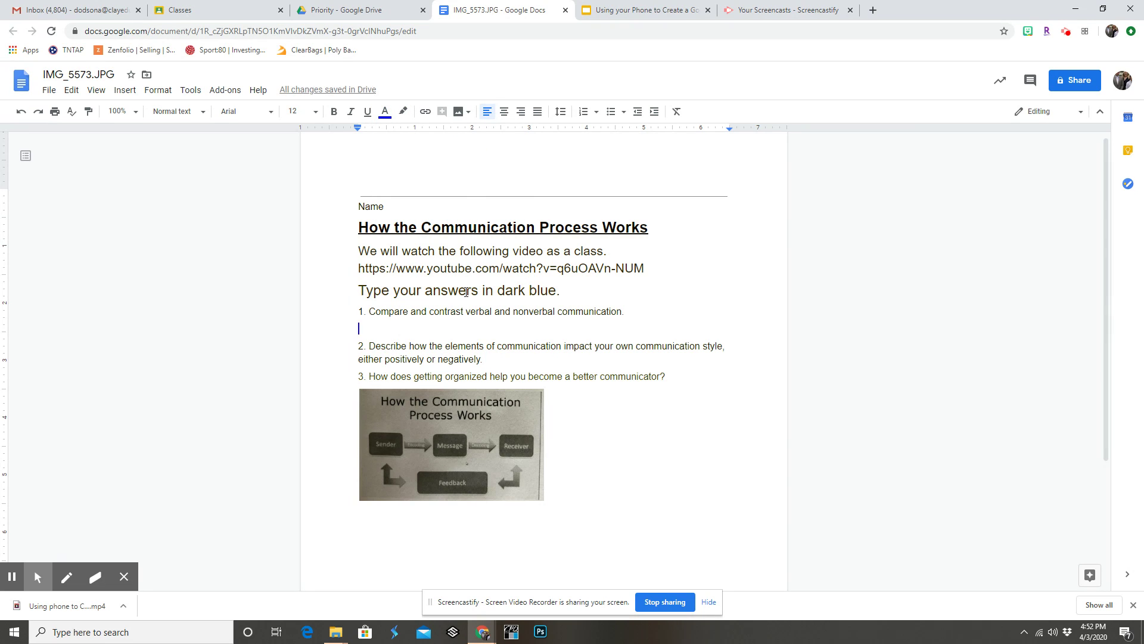
{"action": "left_click", "coordinate": [84, 73]}
{"action": "left_click_drag", "start_coordinate": [117, 74], "coordinate": [40, 67]}
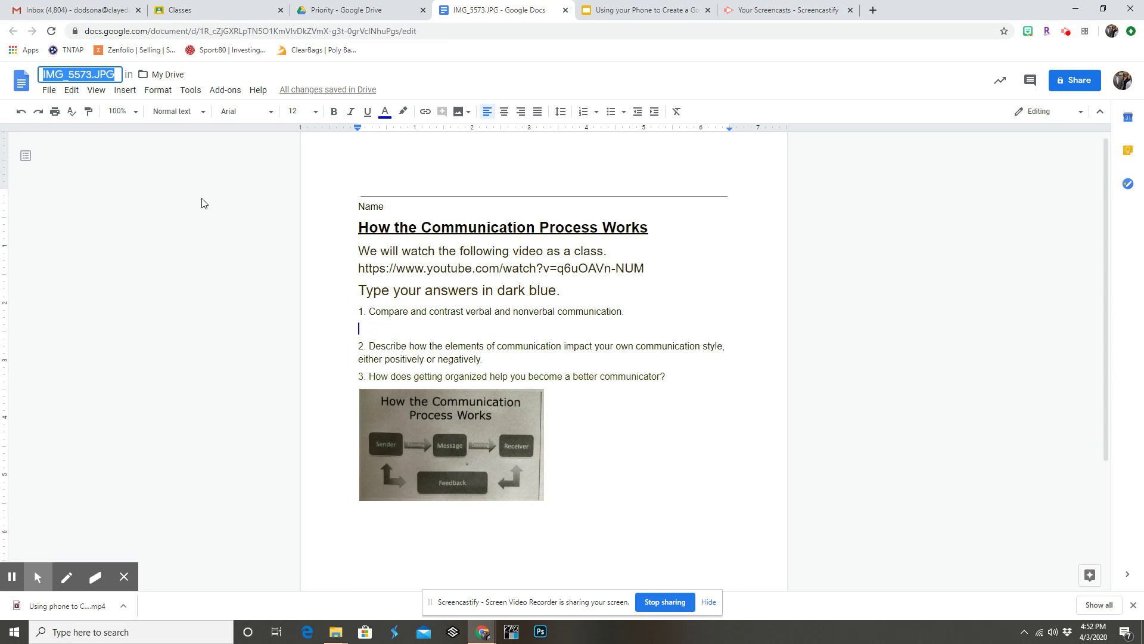
{"action": "type", "text": "How th"}
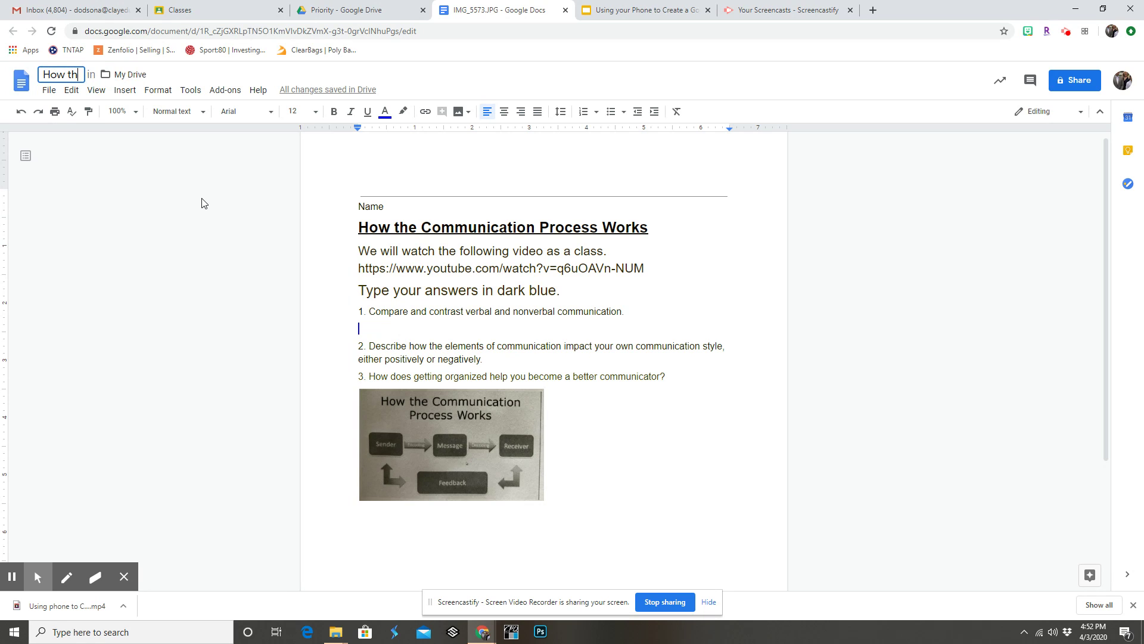
{"action": "type", "text": "e Communic"}
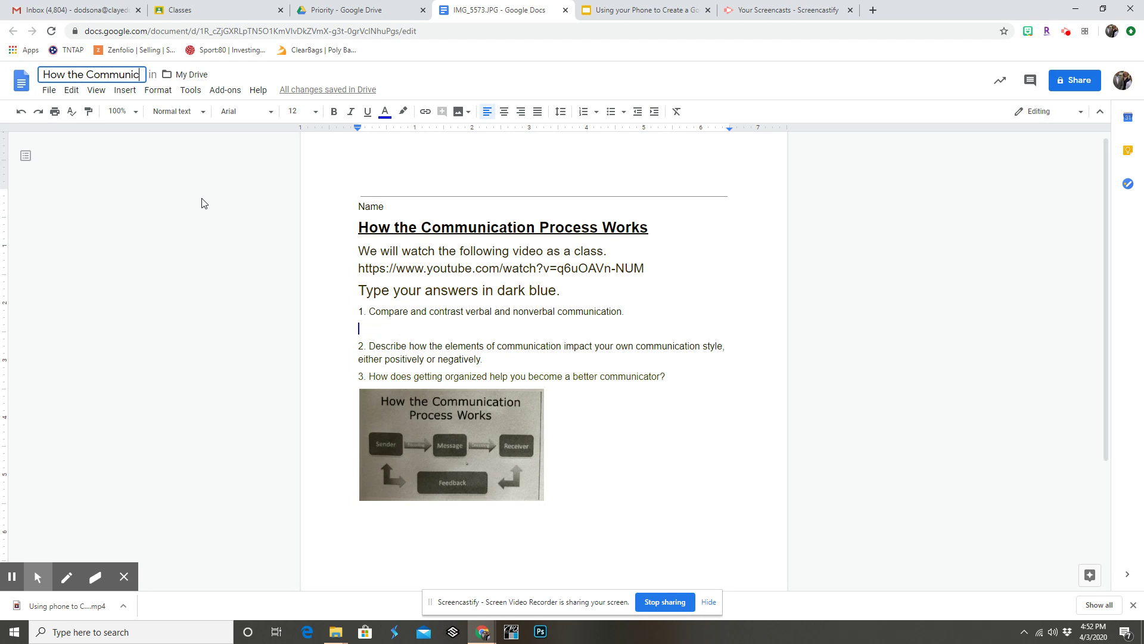
{"action": "type", "text": "ation Process"}
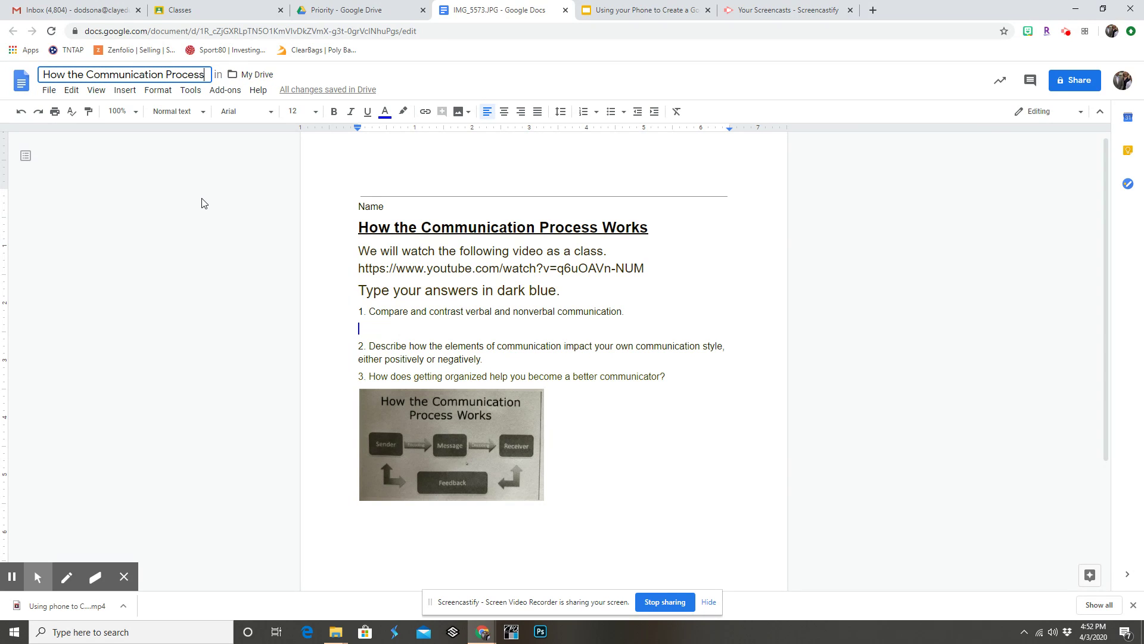
{"action": "type", "text": " Words"}
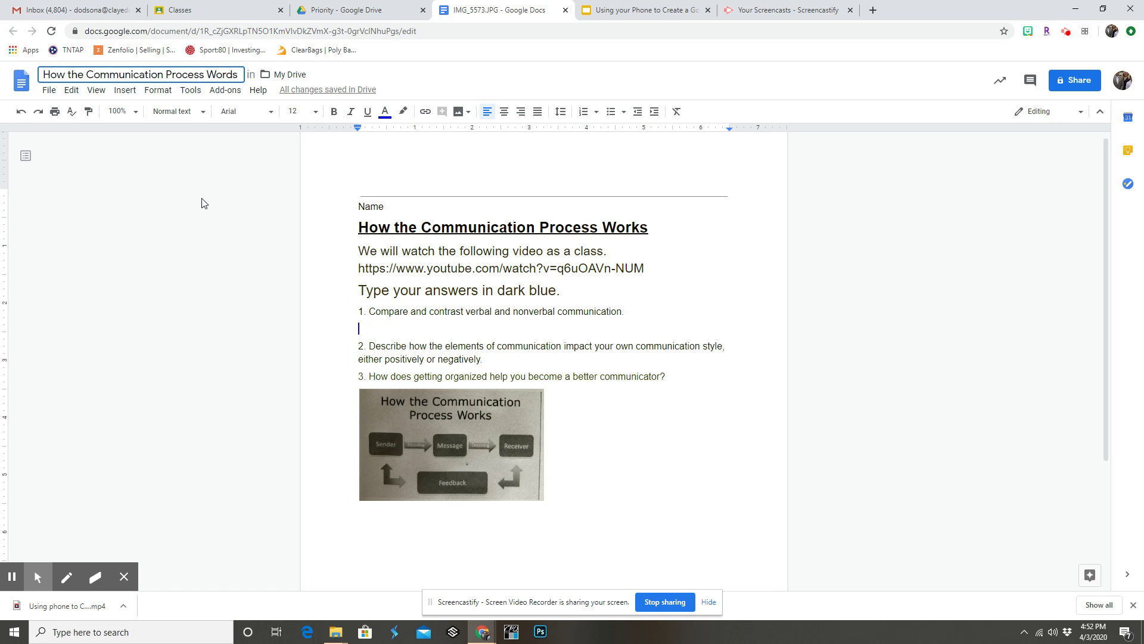
{"action": "key", "text": "BackSpace"}
{"action": "key", "text": "BackSpace"}
{"action": "type", "text": "ks"}
{"action": "key", "text": "Return"}
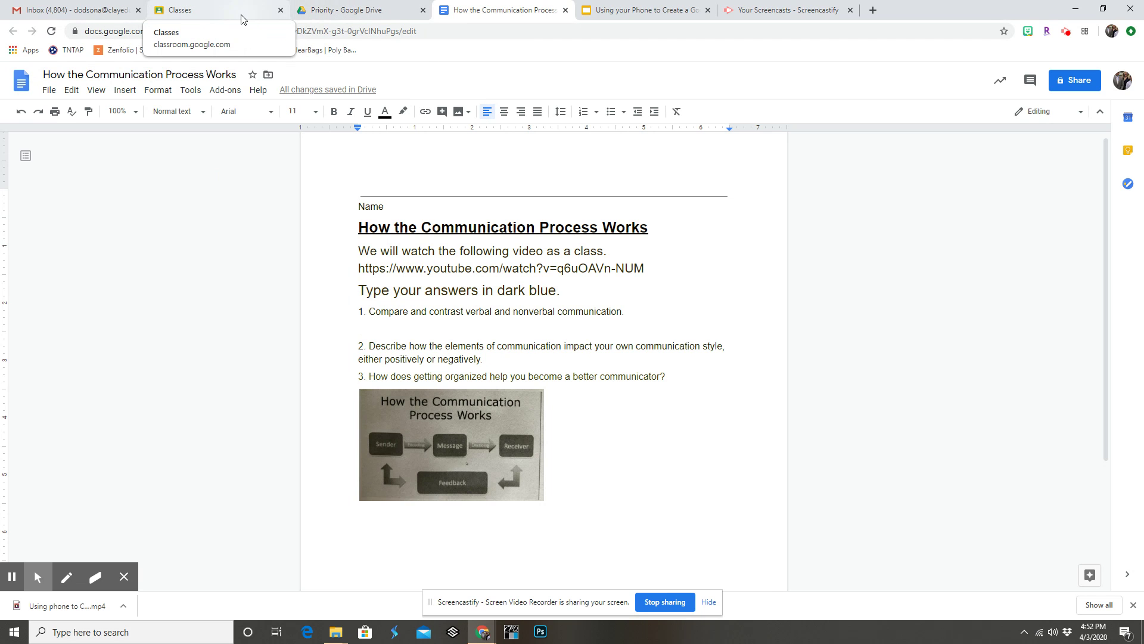
Step: Launch Google Classroom from the Google apps grid in Google Drive
{"action": "left_click", "coordinate": [357, 11]}
{"action": "left_click", "coordinate": [1035, 80]}
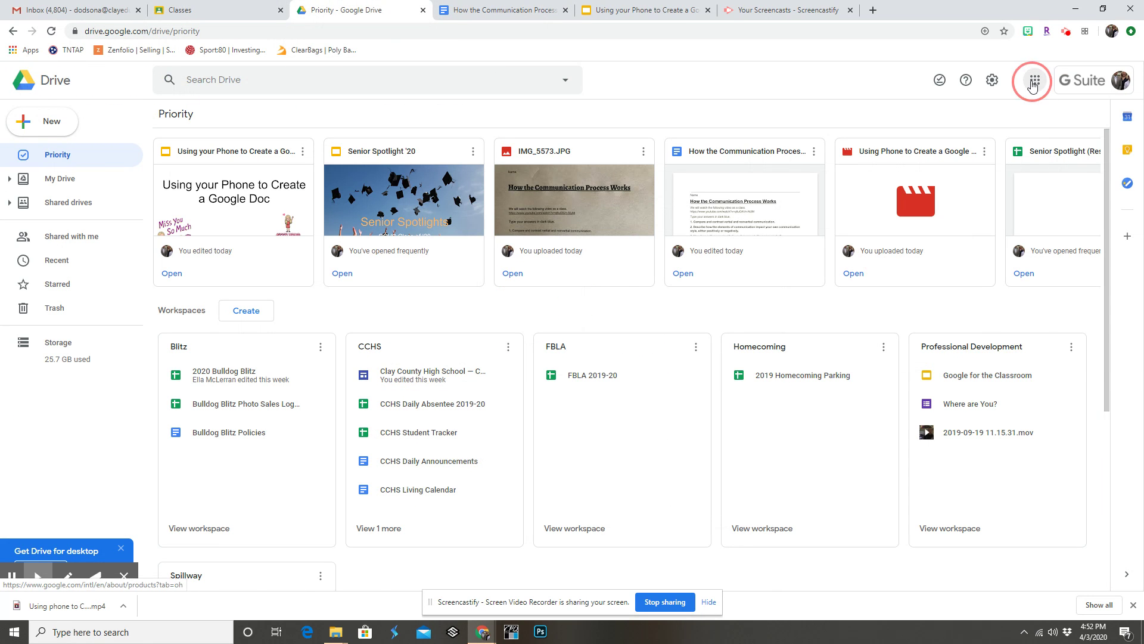
{"action": "scroll", "coordinate": [1103, 268], "scroll_direction": "down", "scroll_amount": 1}
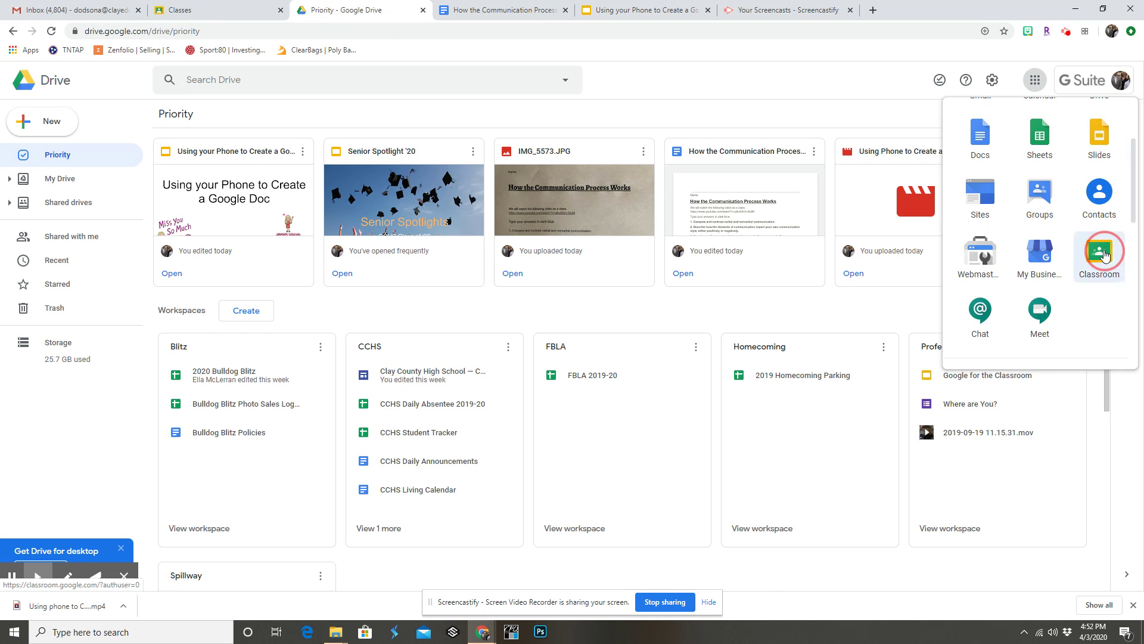
{"action": "left_click", "coordinate": [1102, 256]}
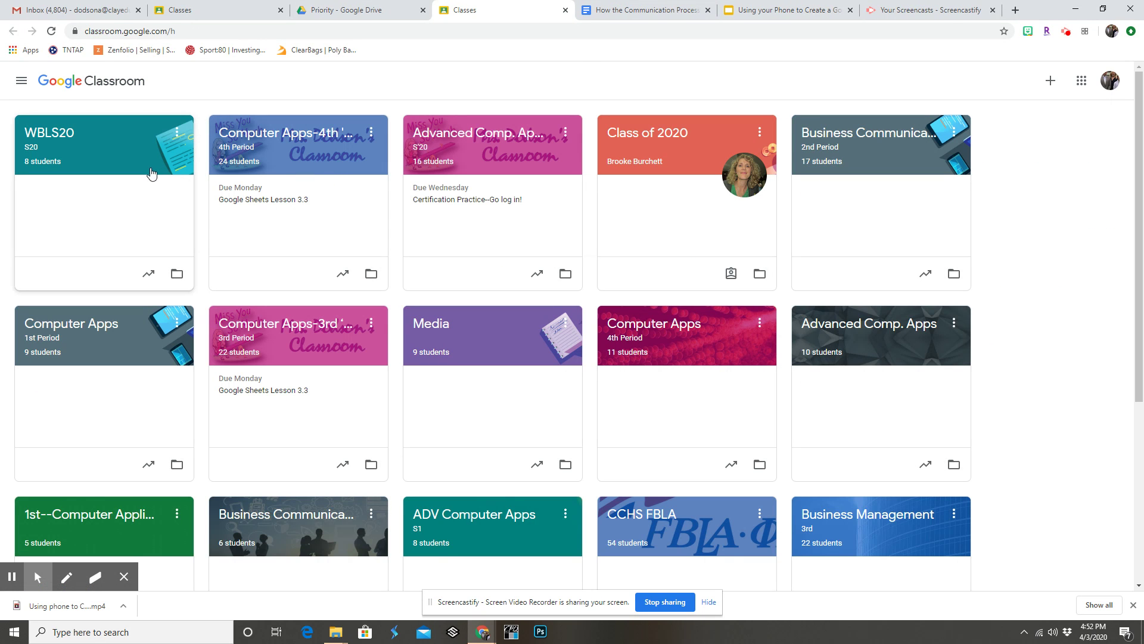
Step: In WBLS20's Classwork, create an assignment titled 'How the Communication Process Works'
{"action": "left_click", "coordinate": [83, 146]}
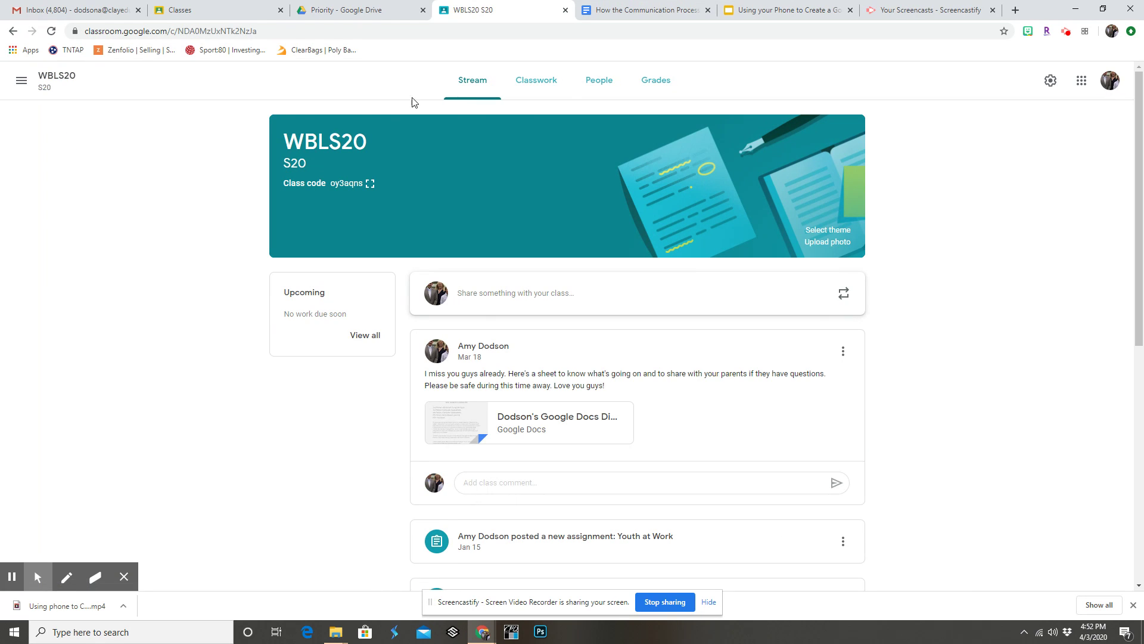
{"action": "left_click", "coordinate": [518, 90]}
{"action": "left_click", "coordinate": [378, 122]}
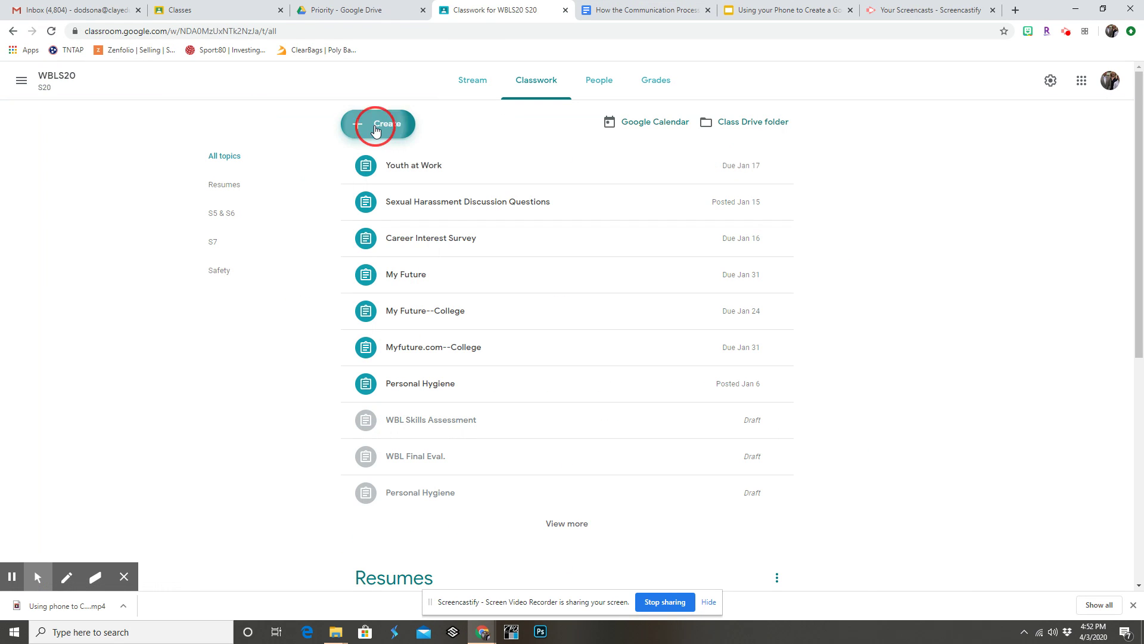
{"action": "left_click", "coordinate": [387, 156]}
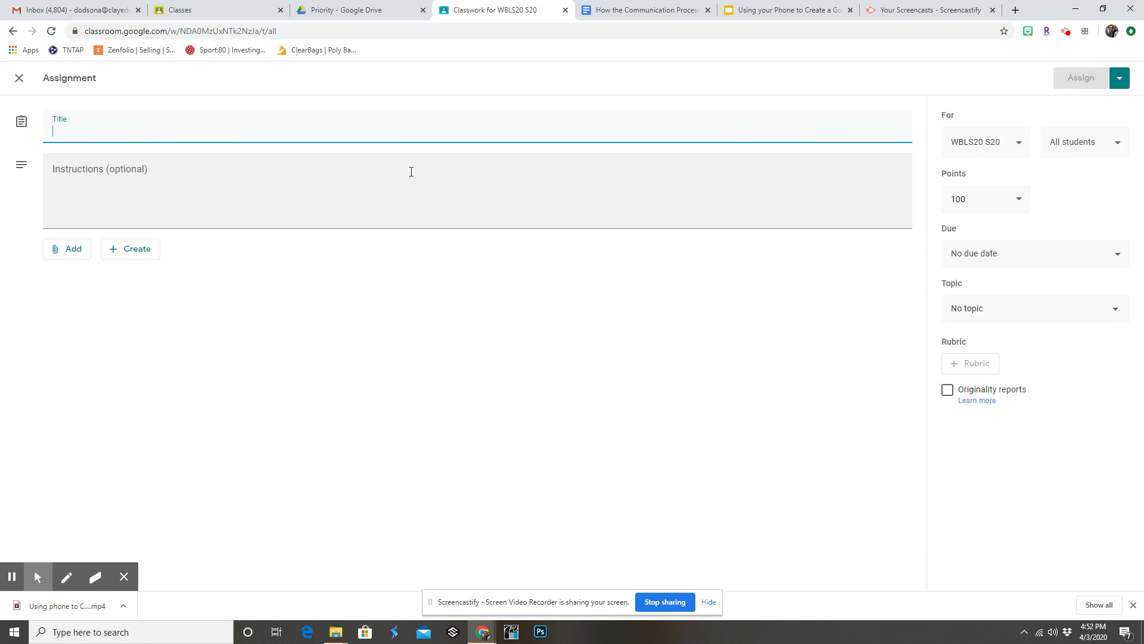
{"action": "type", "text": "How "}
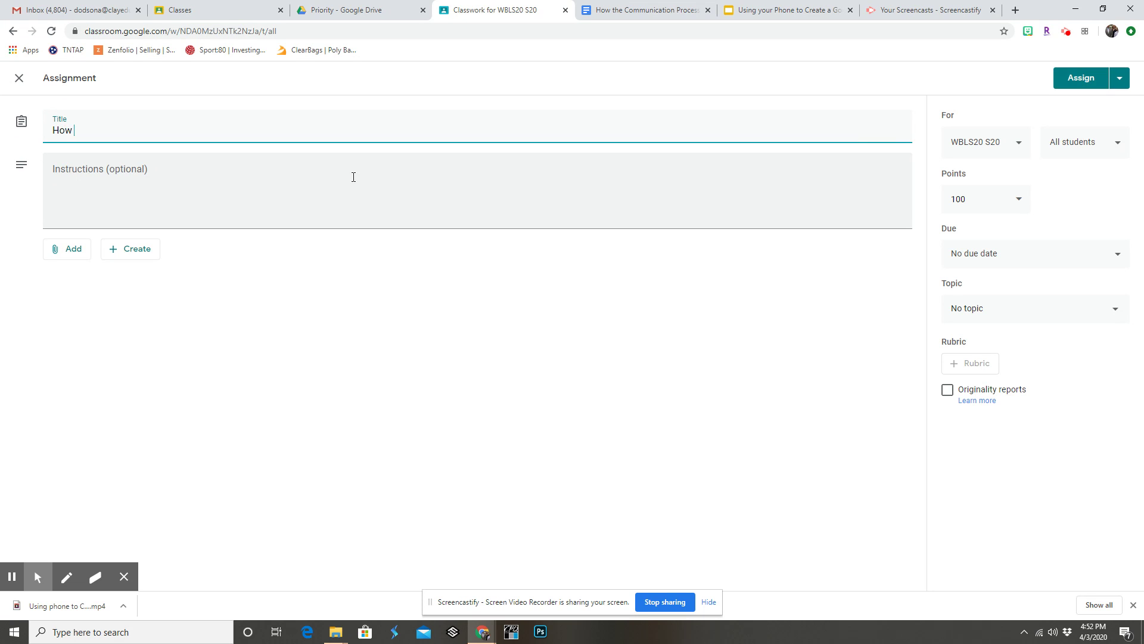
{"action": "type", "text": "the Communication Process Works"}
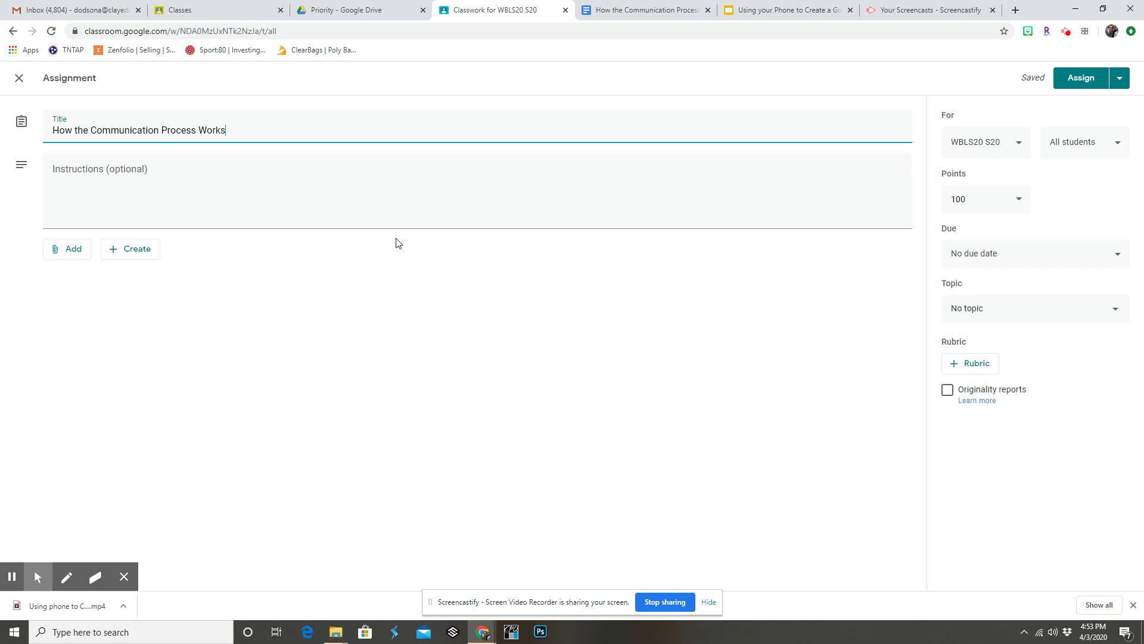
Step: Attach the 'How the Communication Process Works' doc from My Drive to the assignment
{"action": "left_click", "coordinate": [73, 250]}
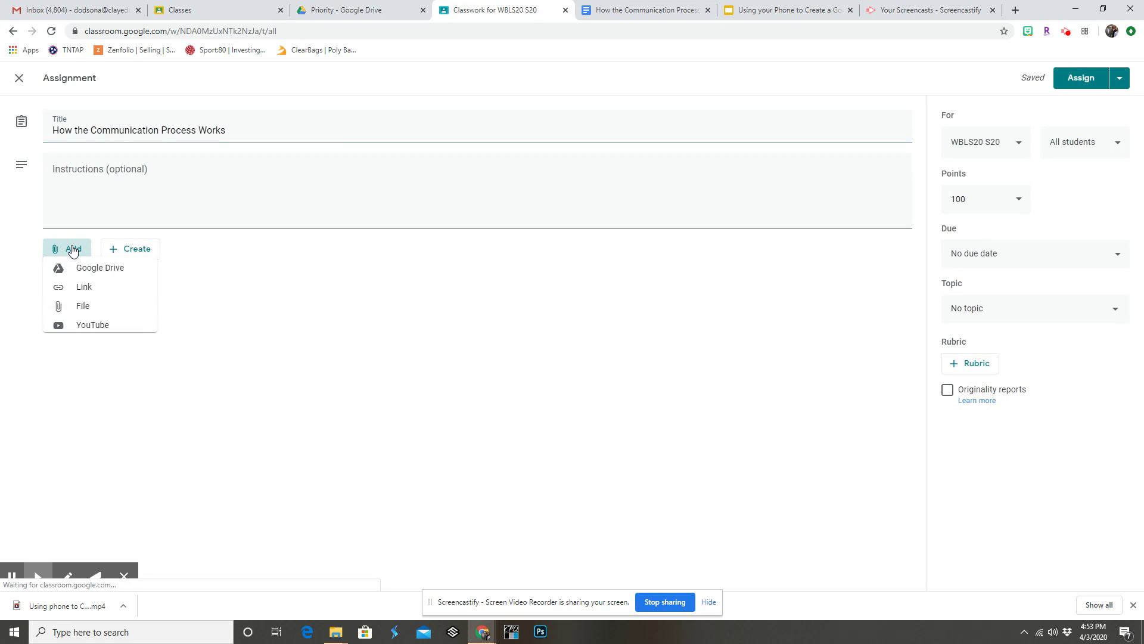
{"action": "left_click", "coordinate": [100, 274]}
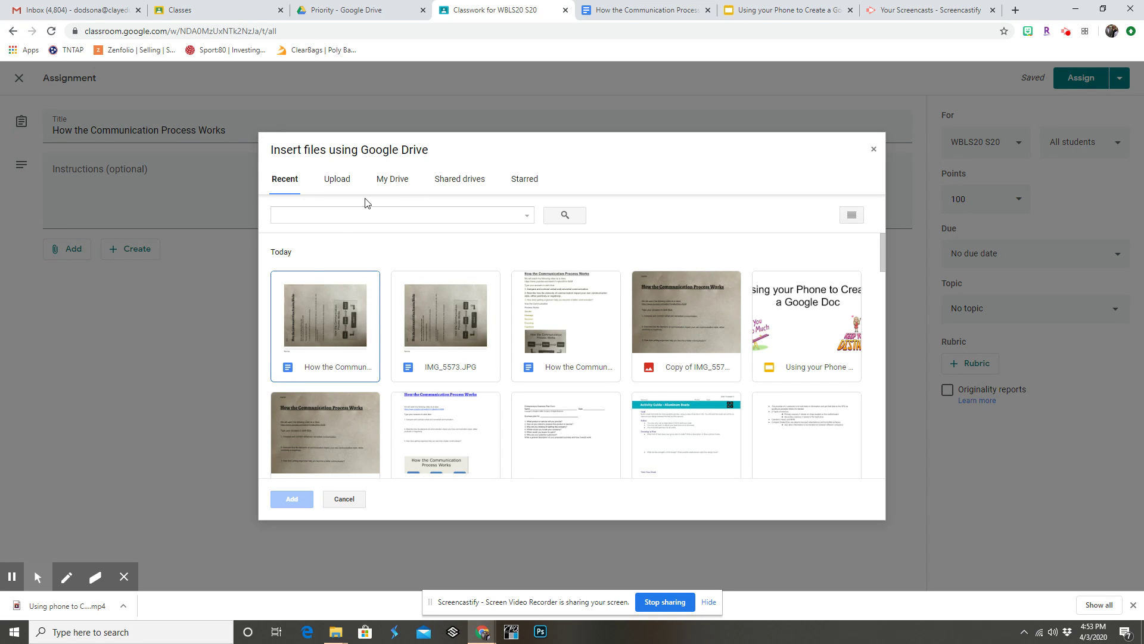
{"action": "left_click", "coordinate": [388, 180]}
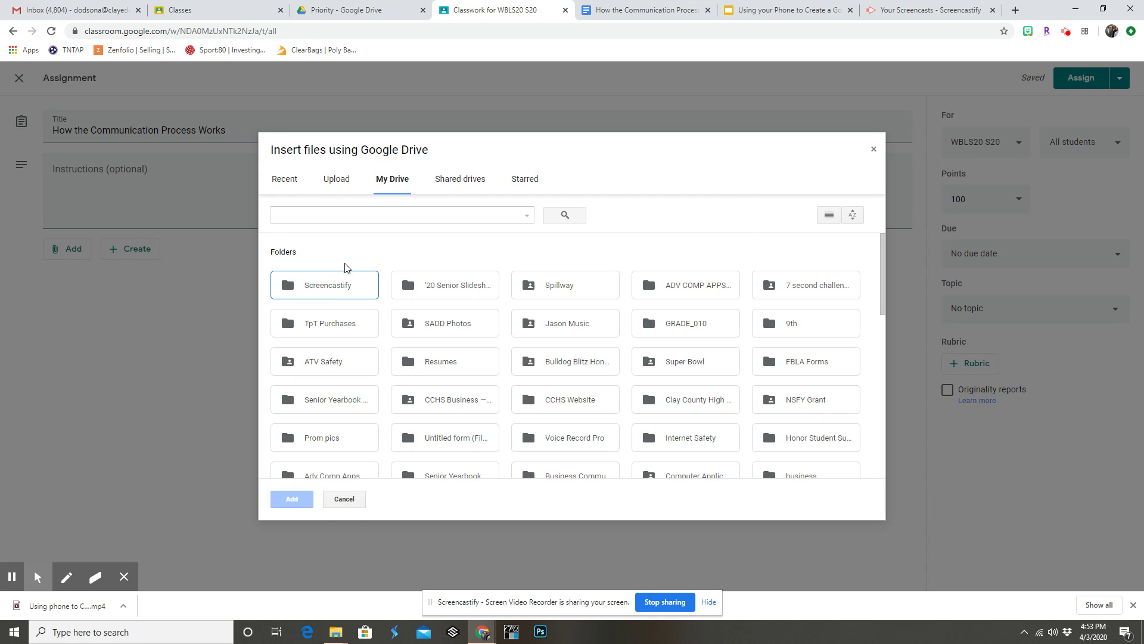
{"action": "scroll", "coordinate": [345, 270], "scroll_direction": "down", "scroll_amount": 1}
{"action": "scroll", "coordinate": [345, 268], "scroll_direction": "down", "scroll_amount": 5}
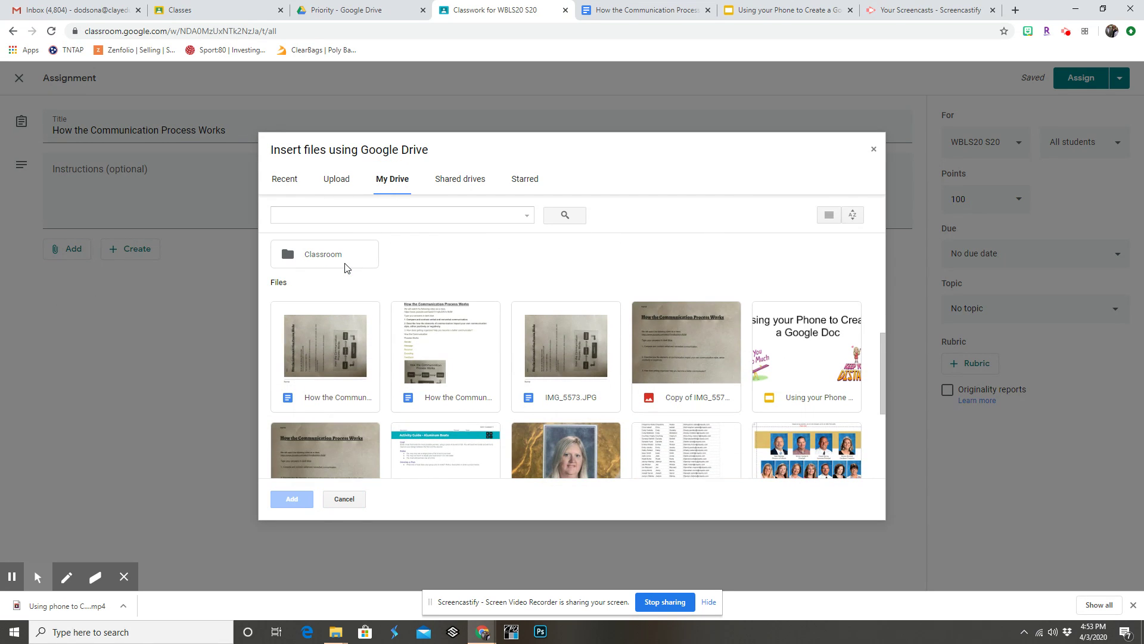
{"action": "left_click", "coordinate": [456, 344]}
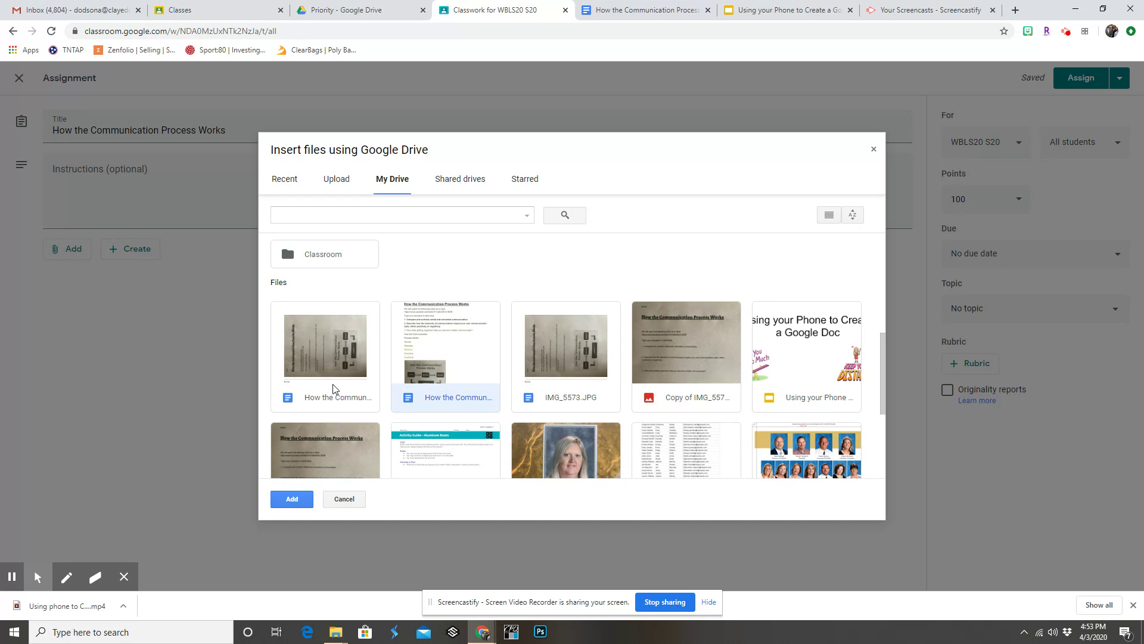
{"action": "left_click", "coordinate": [301, 499]}
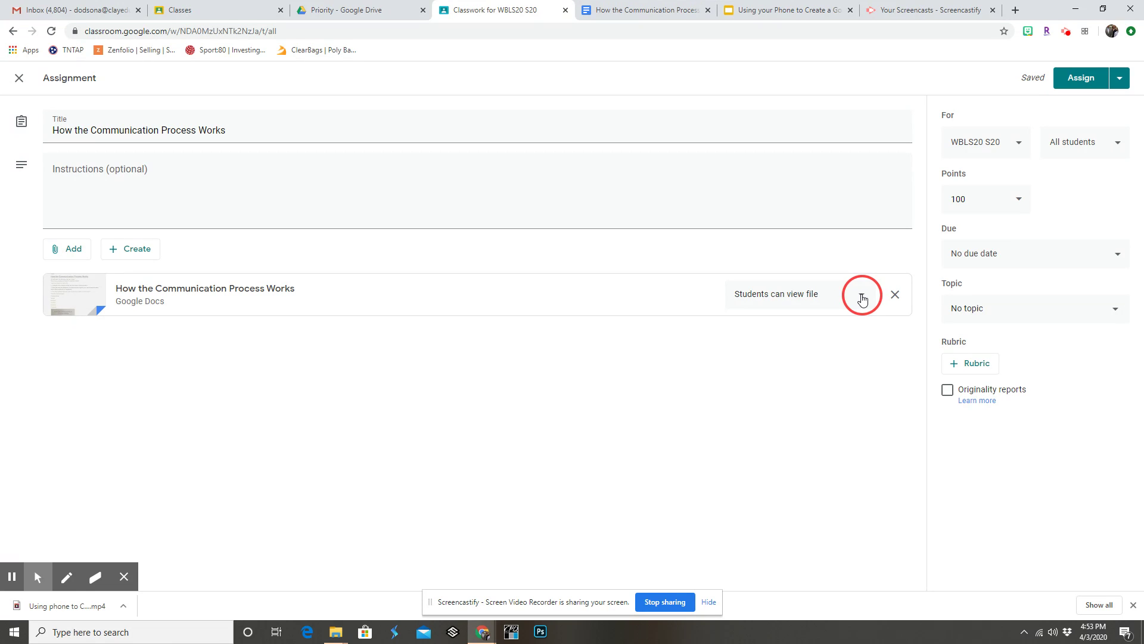
Step: Set the attached worksheet to 'Make a copy for each student'
{"action": "left_click", "coordinate": [862, 300]}
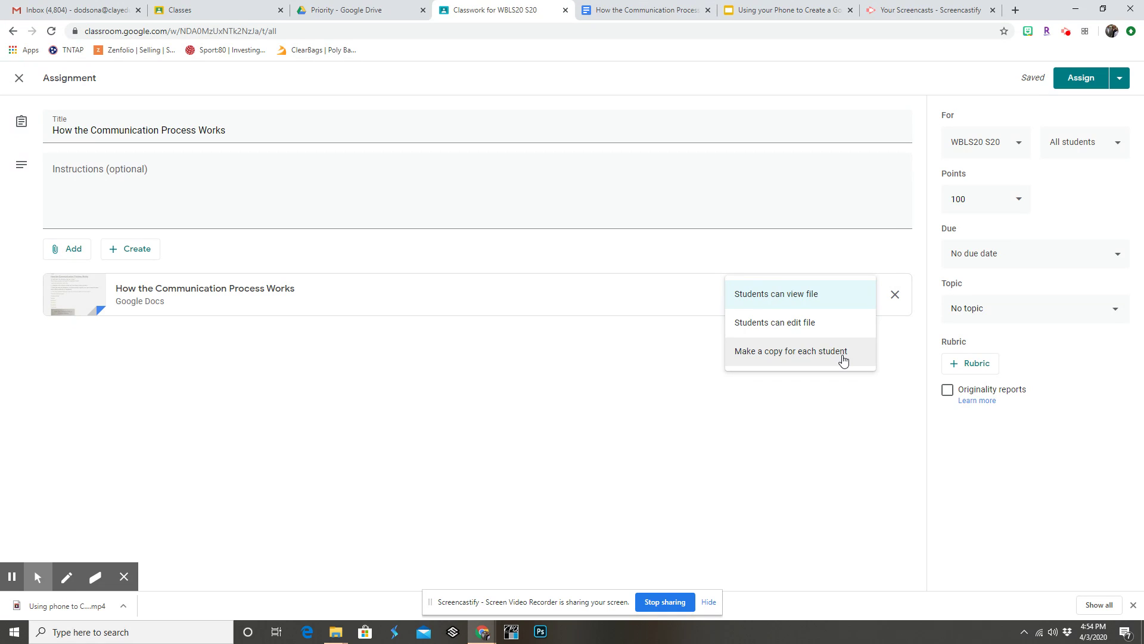
{"action": "left_click", "coordinate": [787, 363]}
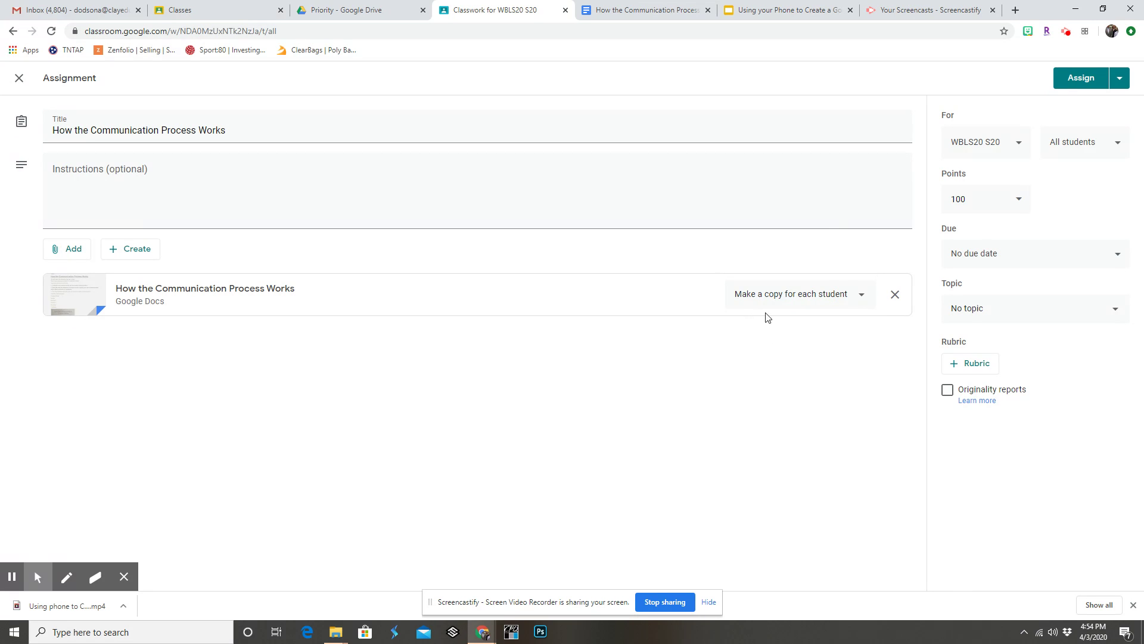